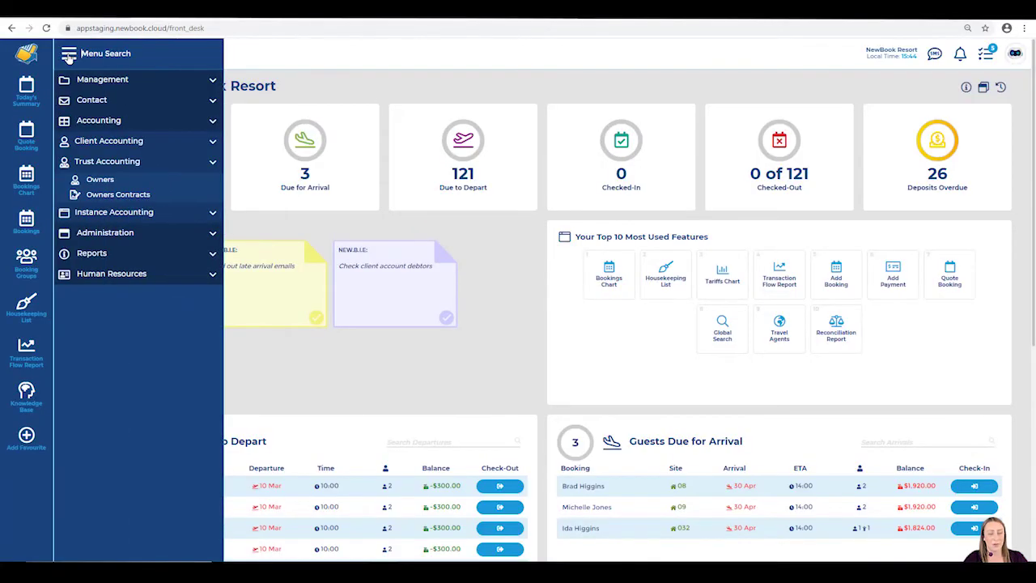
Search the menu for 'owner' and open the Owners list.
{"action": "type", "text": "owner"}
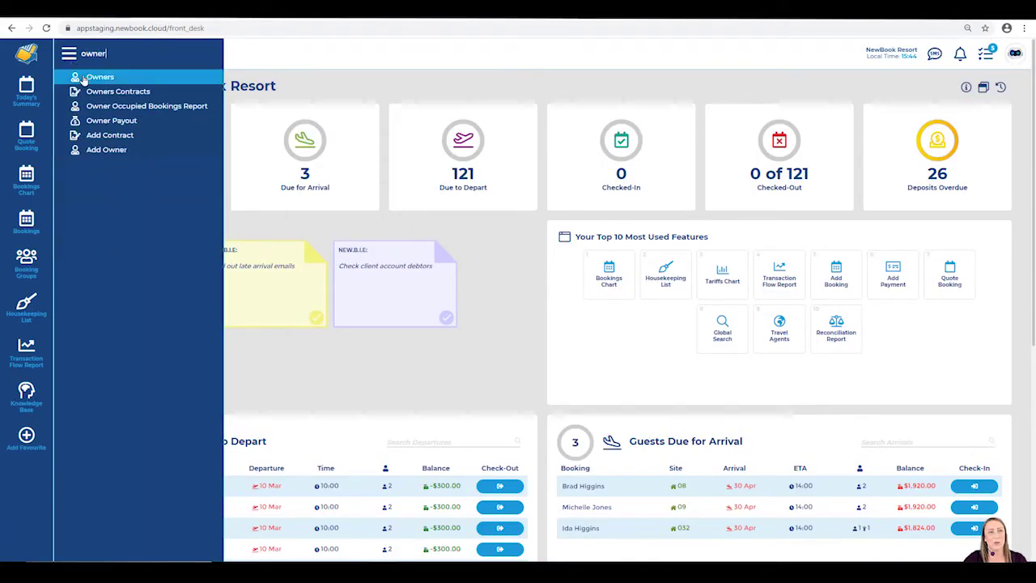
{"action": "left_click", "coordinate": [84, 79]}
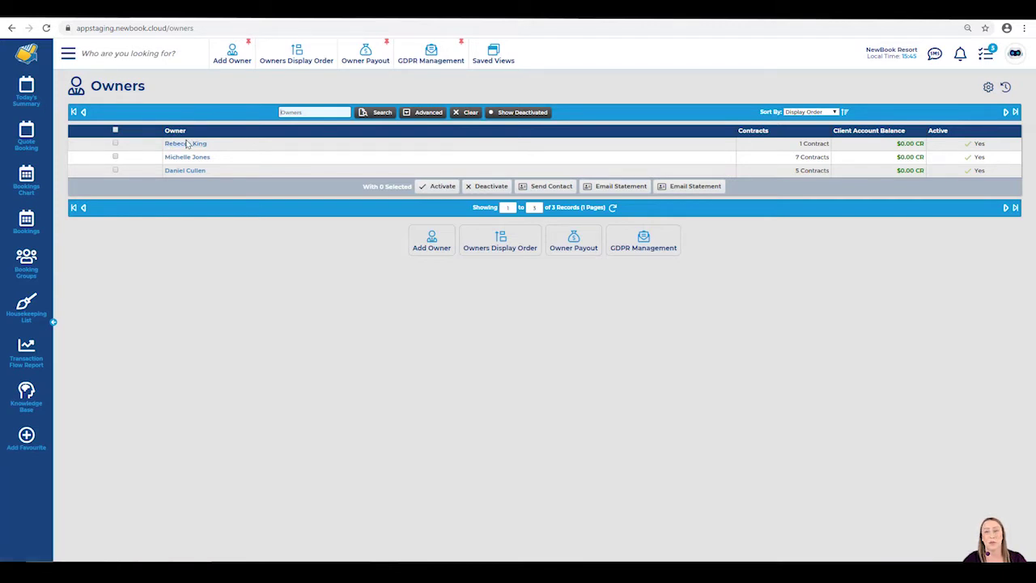
Open the first owner's record and put it into edit mode.
{"action": "left_click", "coordinate": [187, 143]}
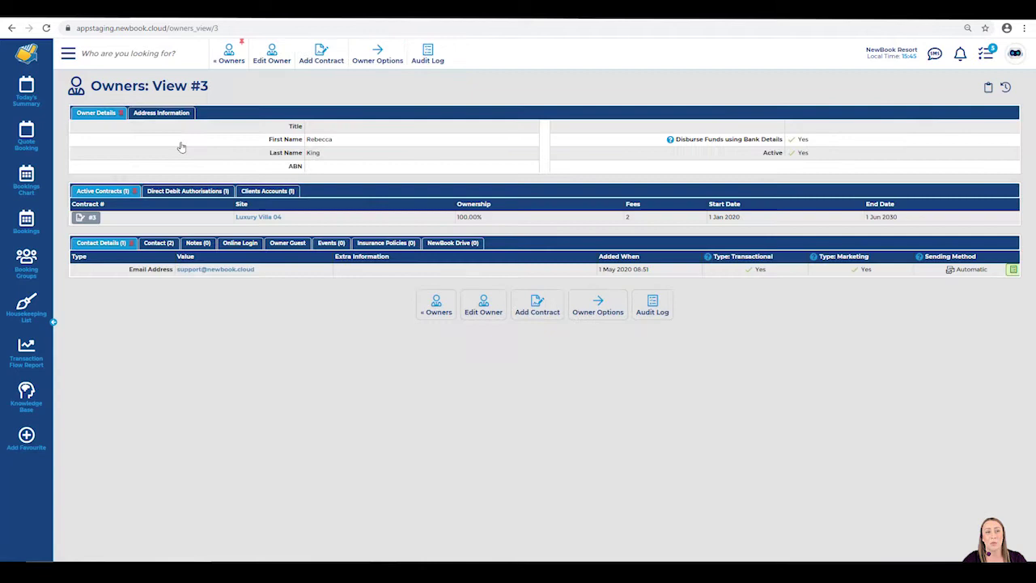
{"action": "left_click", "coordinate": [270, 51]}
{"action": "left_click_drag", "start_coordinate": [212, 86], "coordinate": [84, 88]}
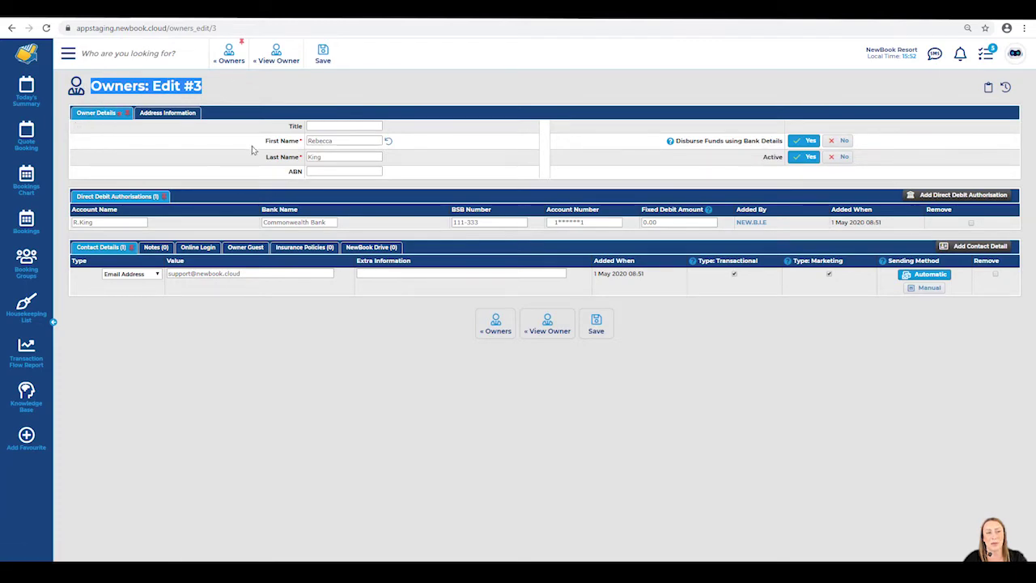
{"action": "left_click_drag", "start_coordinate": [252, 150], "coordinate": [301, 154]}
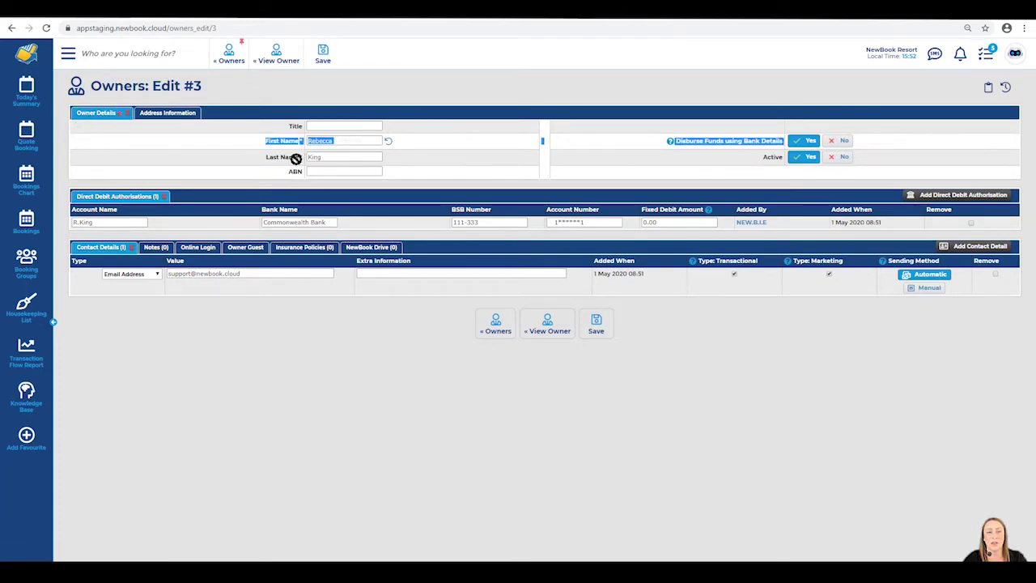
{"action": "left_click", "coordinate": [296, 162]}
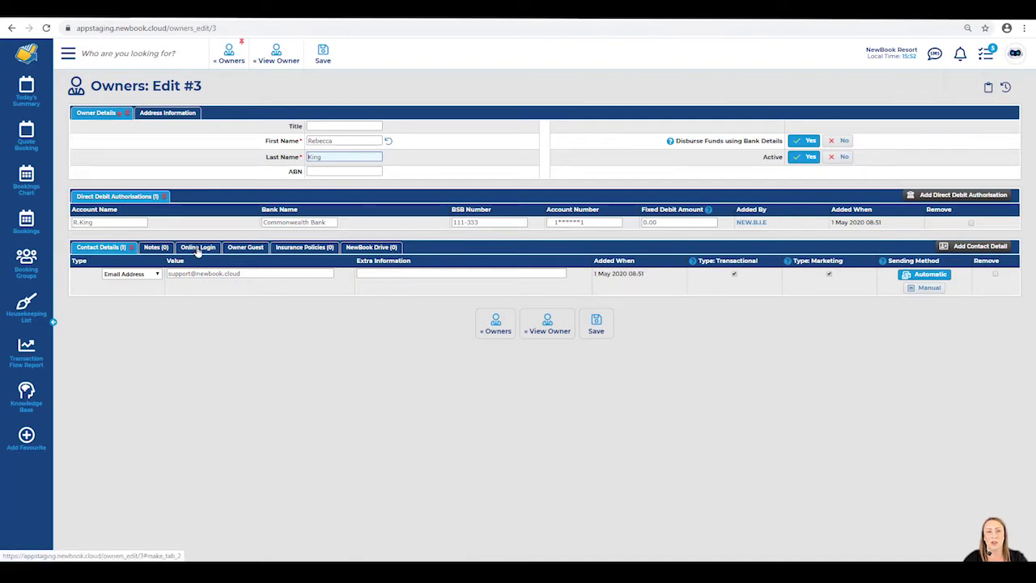
Copy the owner's contact email from Contact Details to use as the Online Login username.
{"action": "left_click", "coordinate": [197, 250]}
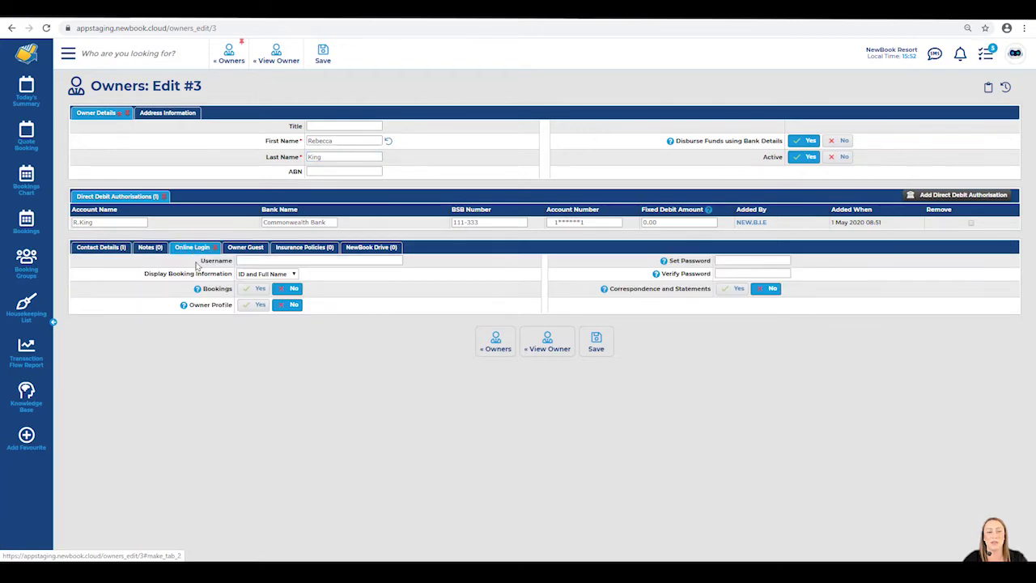
{"action": "left_click_drag", "start_coordinate": [669, 260], "coordinate": [719, 261]}
{"action": "left_click", "coordinate": [682, 275]}
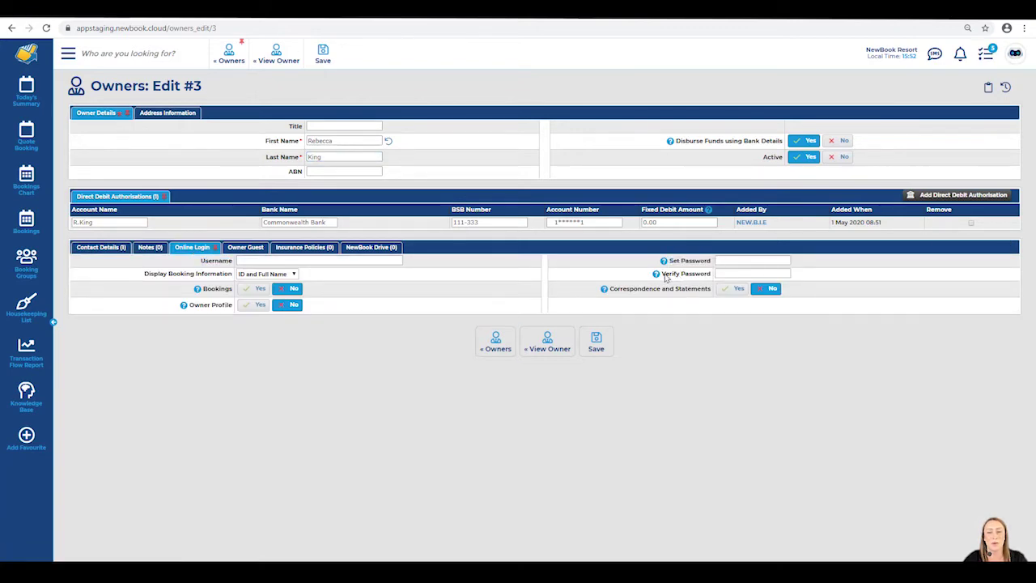
{"action": "left_click_drag", "start_coordinate": [201, 260], "coordinate": [239, 261]}
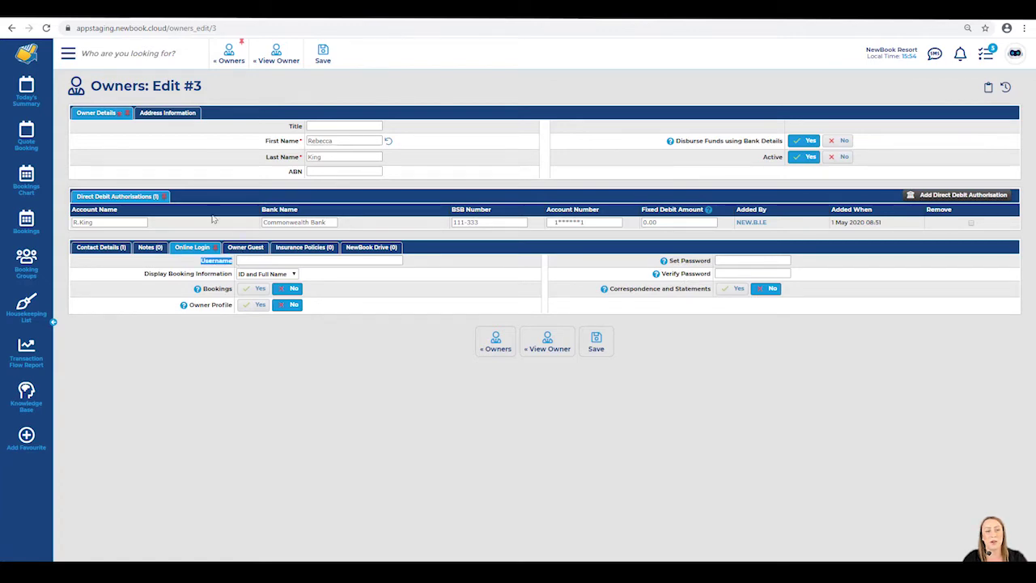
{"action": "left_click", "coordinate": [98, 248]}
{"action": "left_click_drag", "start_coordinate": [242, 274], "coordinate": [166, 274]}
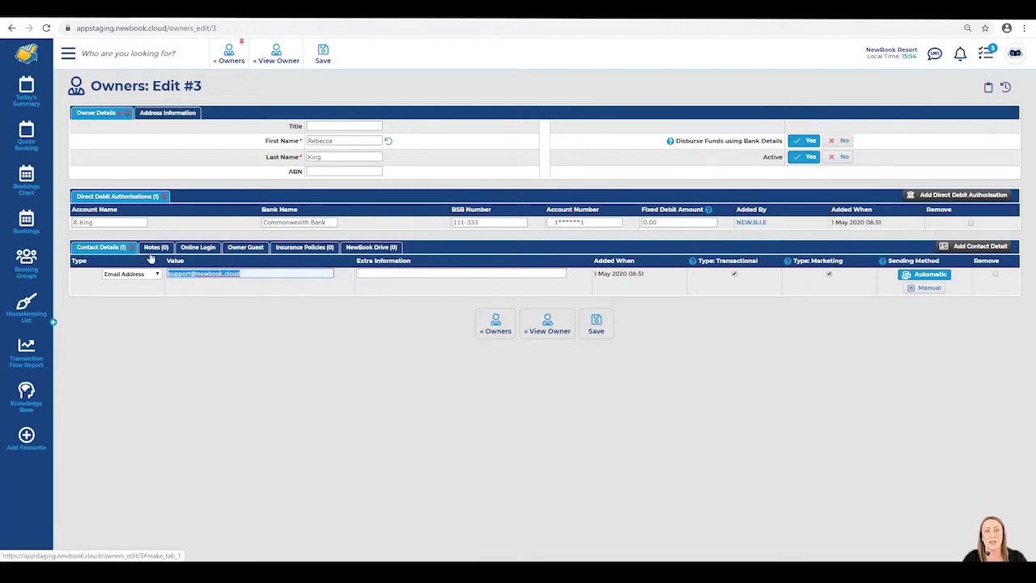
{"action": "left_click", "coordinate": [198, 247]}
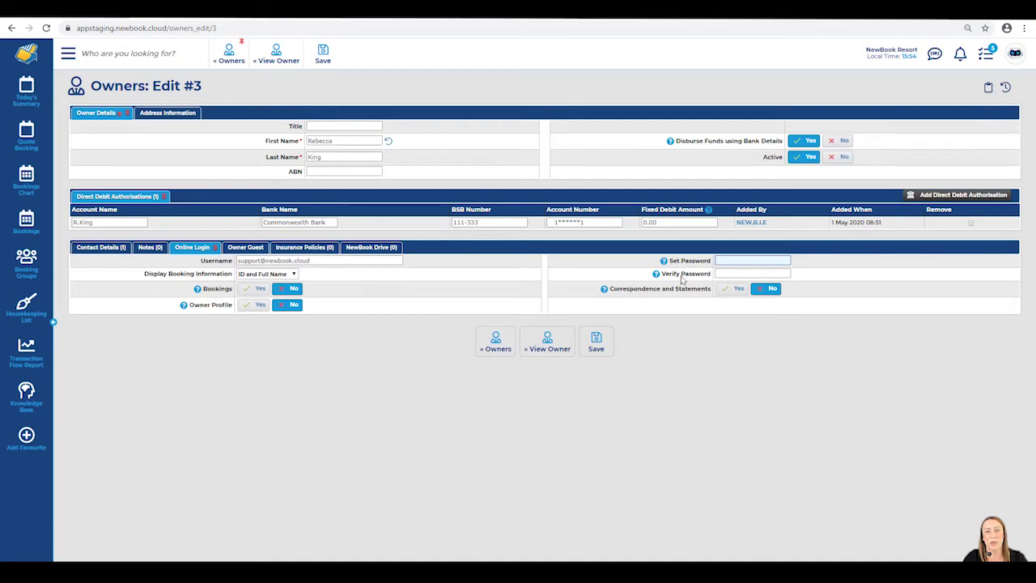
Enter the owner's login password in Set Password and confirm it in Verify Password.
{"action": "type", "text": "********"}
{"action": "key", "text": "Tab"}
{"action": "left_click", "coordinate": [745, 273]}
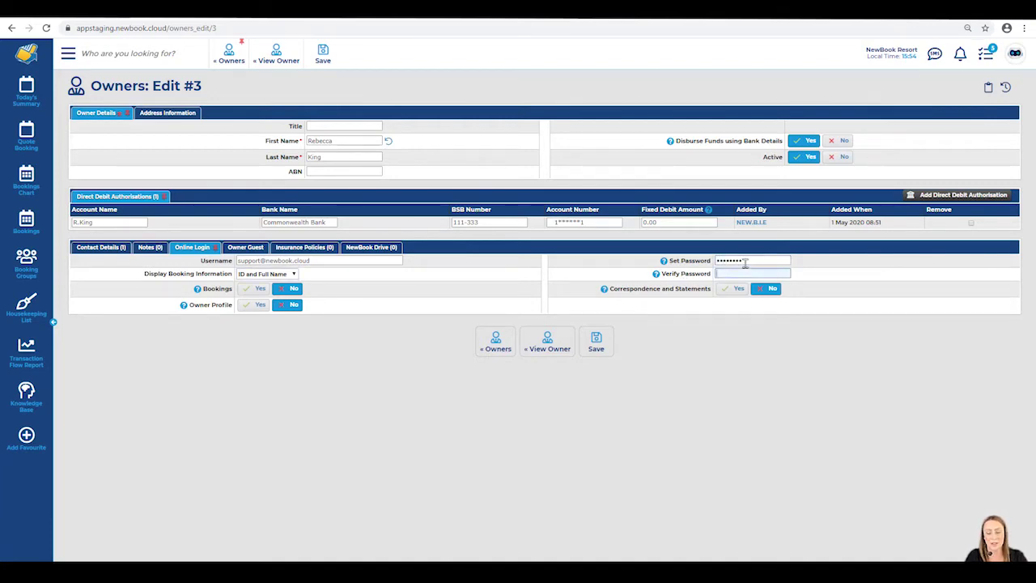
{"action": "type", "text": "********"}
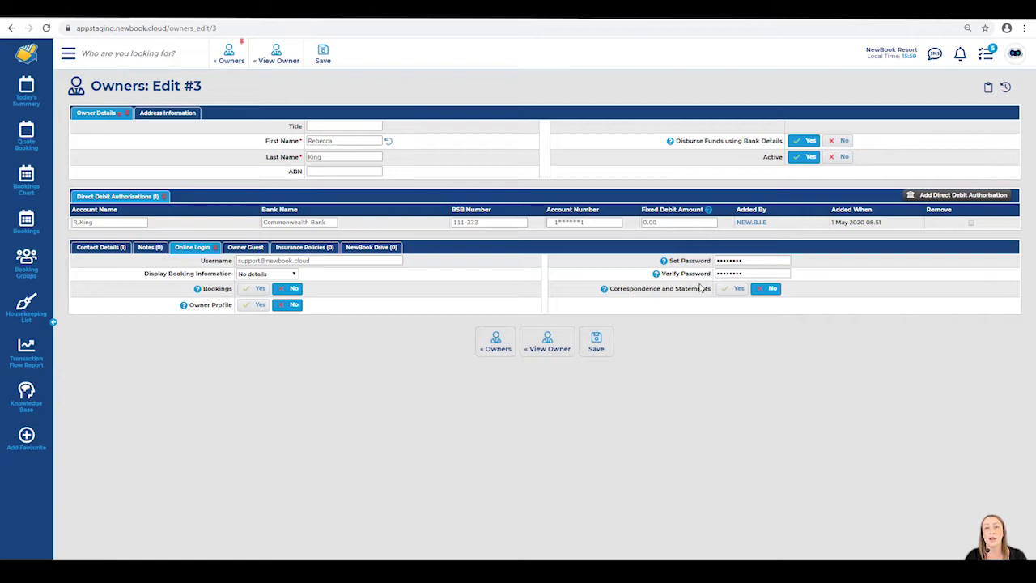
{"action": "left_click_drag", "start_coordinate": [608, 300], "coordinate": [234, 308]}
Switch Bookings, Correspondence and Statements, and Owner Profile to Yes for the online login.
{"action": "left_click", "coordinate": [386, 312]}
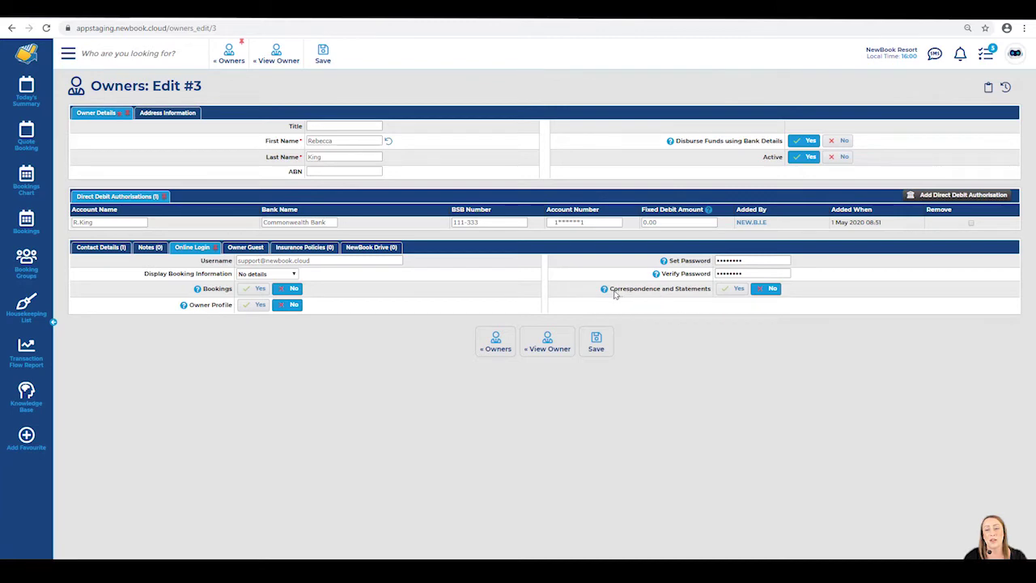
{"action": "left_click_drag", "start_coordinate": [613, 293], "coordinate": [694, 297]}
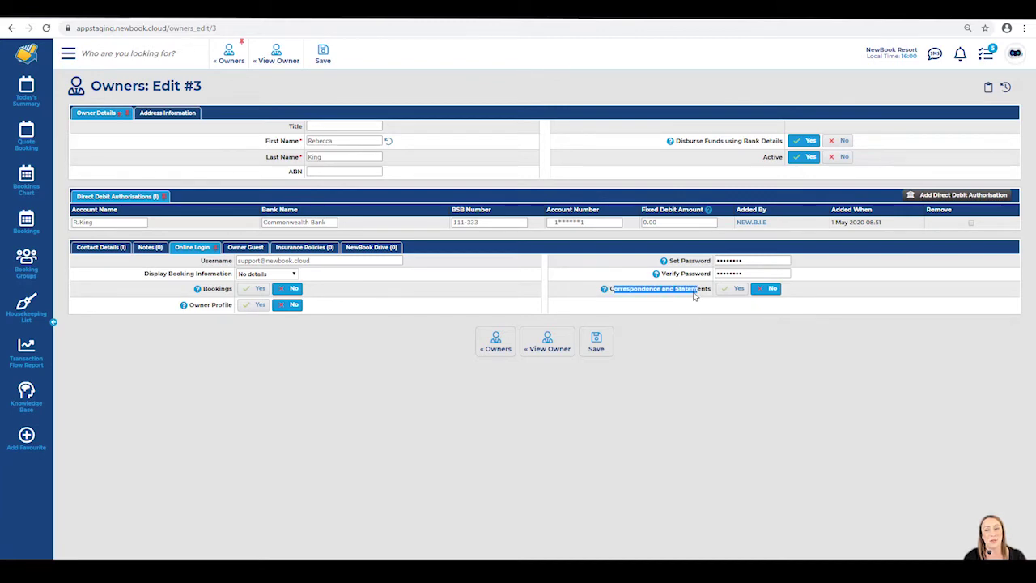
{"action": "left_click", "coordinate": [734, 290]}
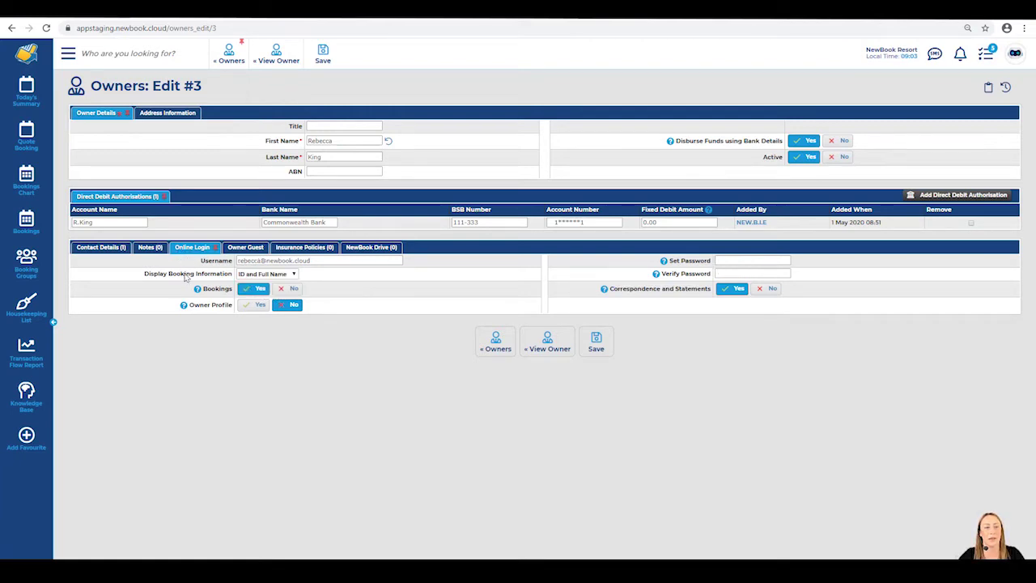
{"action": "left_click_drag", "start_coordinate": [188, 306], "coordinate": [226, 314]}
{"action": "left_click", "coordinate": [183, 305]}
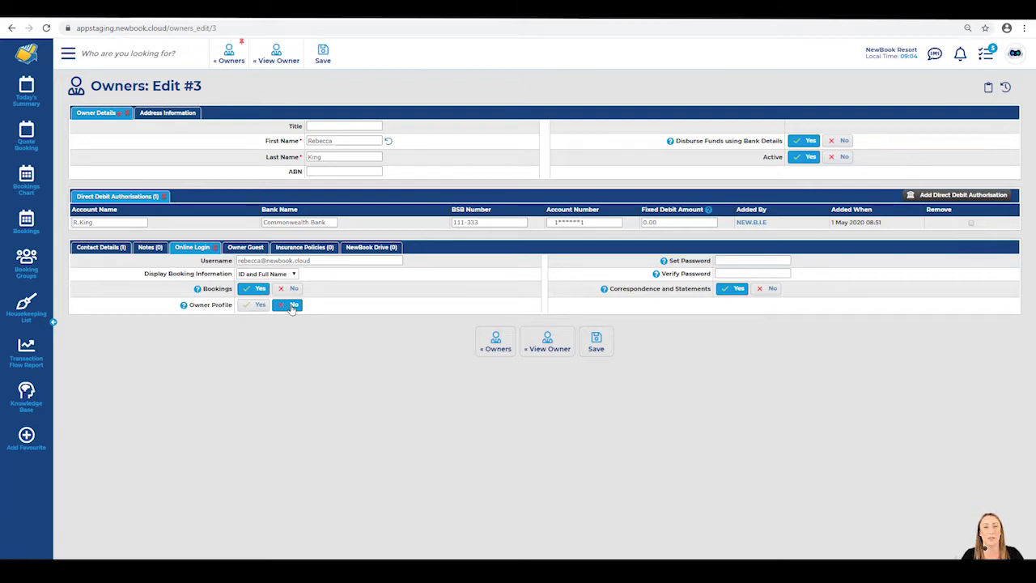
{"action": "left_click", "coordinate": [255, 305]}
On Owner Guest, replace No Guest Data by searching the owner's name and linking their guest record.
{"action": "left_click", "coordinate": [247, 248]}
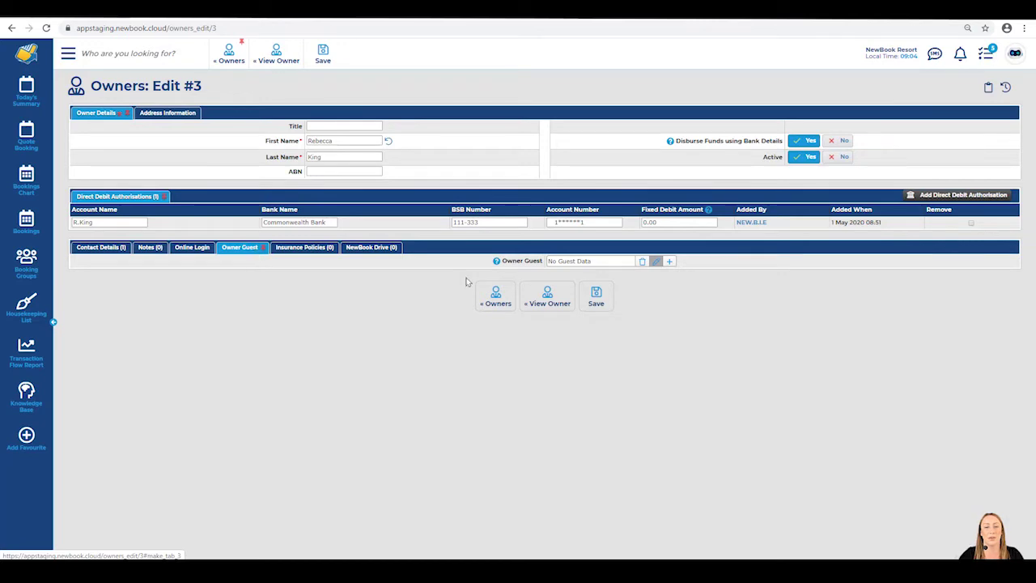
{"action": "left_click_drag", "start_coordinate": [502, 261], "coordinate": [544, 267]}
{"action": "triple_click", "coordinate": [599, 261]}
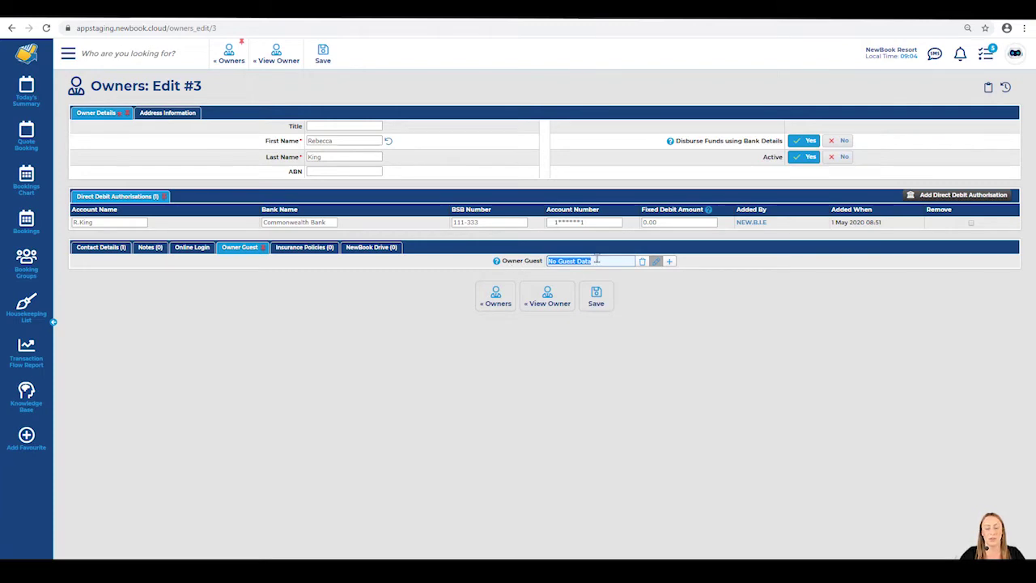
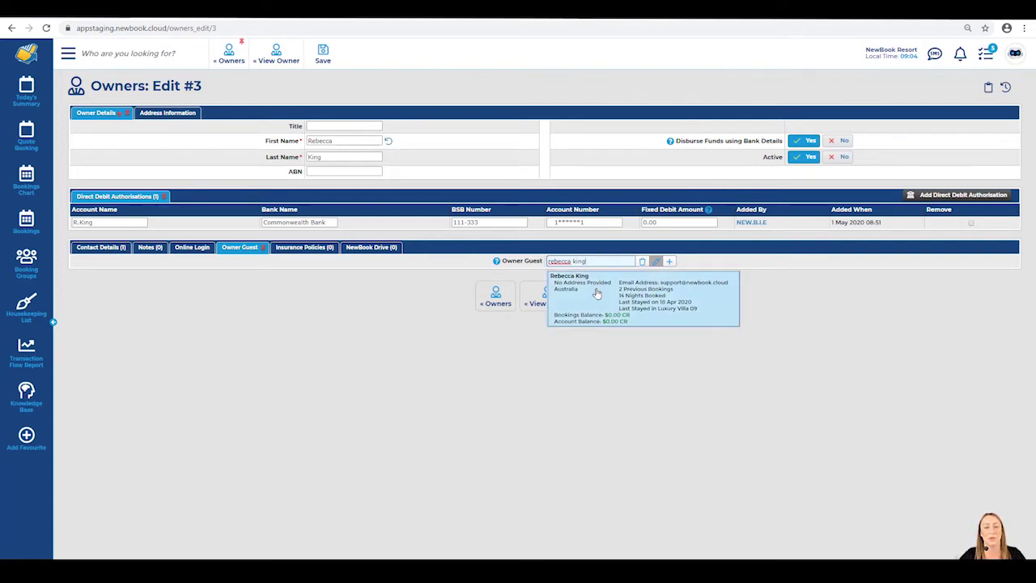
{"action": "left_click", "coordinate": [596, 291]}
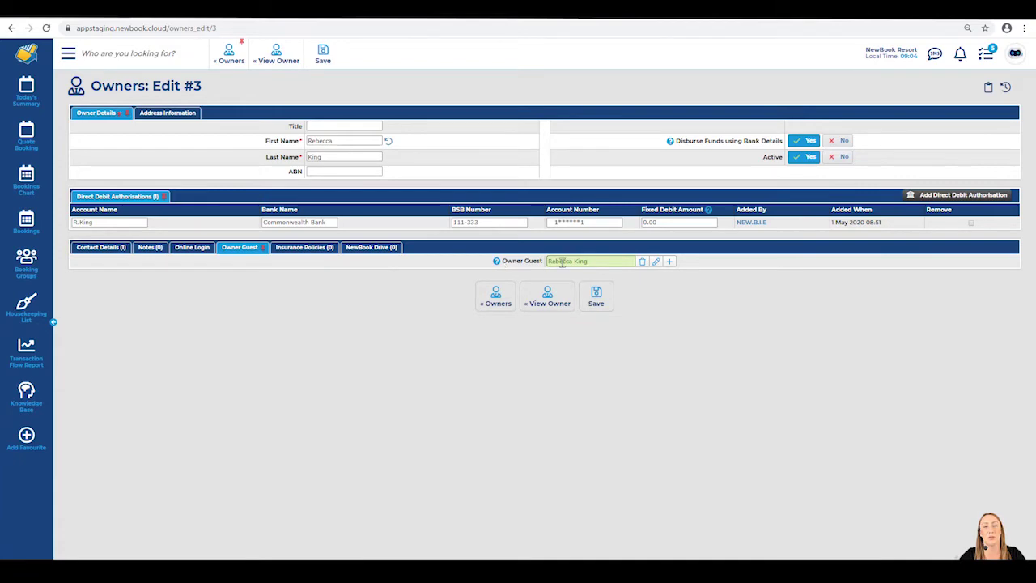
{"action": "left_click_drag", "start_coordinate": [589, 261], "coordinate": [547, 264]}
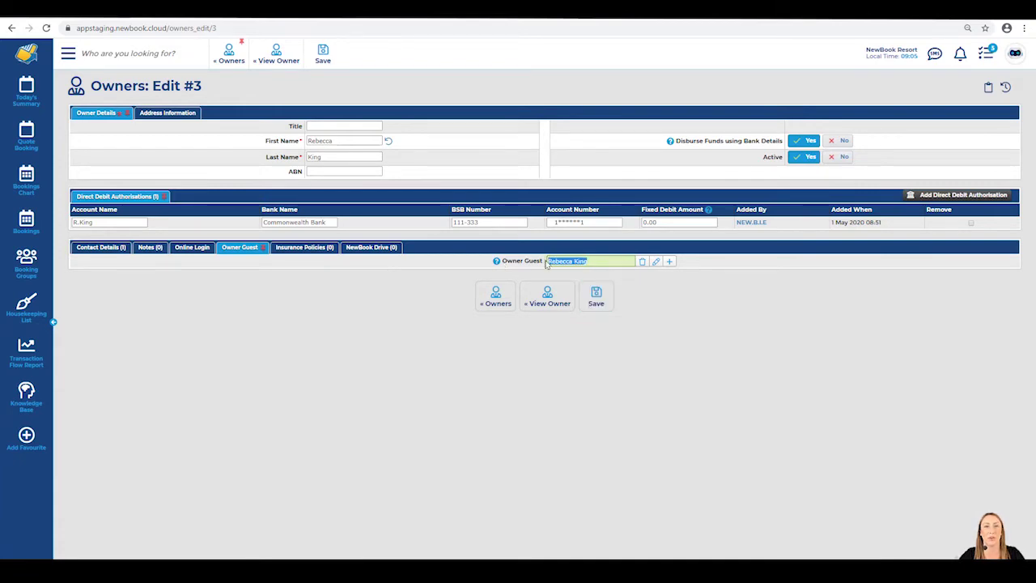
{"action": "left_click", "coordinate": [630, 263]}
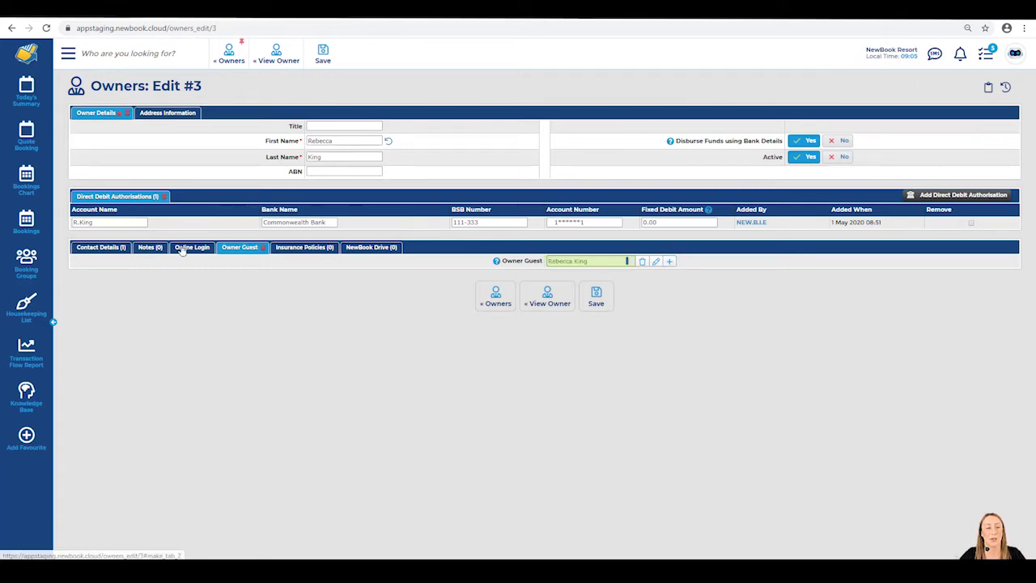
Recheck the Online Login settings, then return to the linked Owner Guest tab.
{"action": "left_click", "coordinate": [192, 247]}
{"action": "left_click_drag", "start_coordinate": [191, 306], "coordinate": [236, 314]}
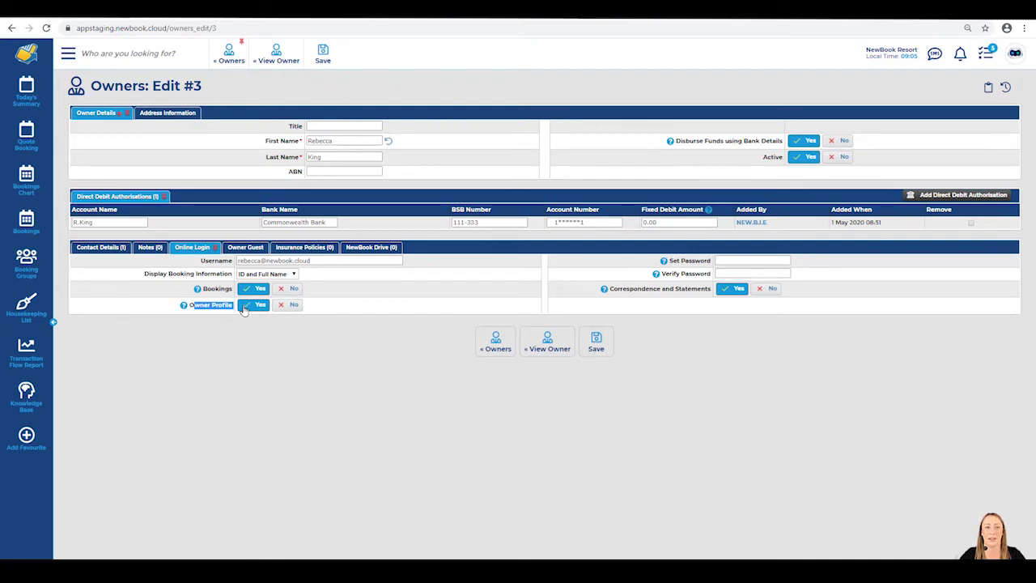
{"action": "left_click", "coordinate": [238, 248]}
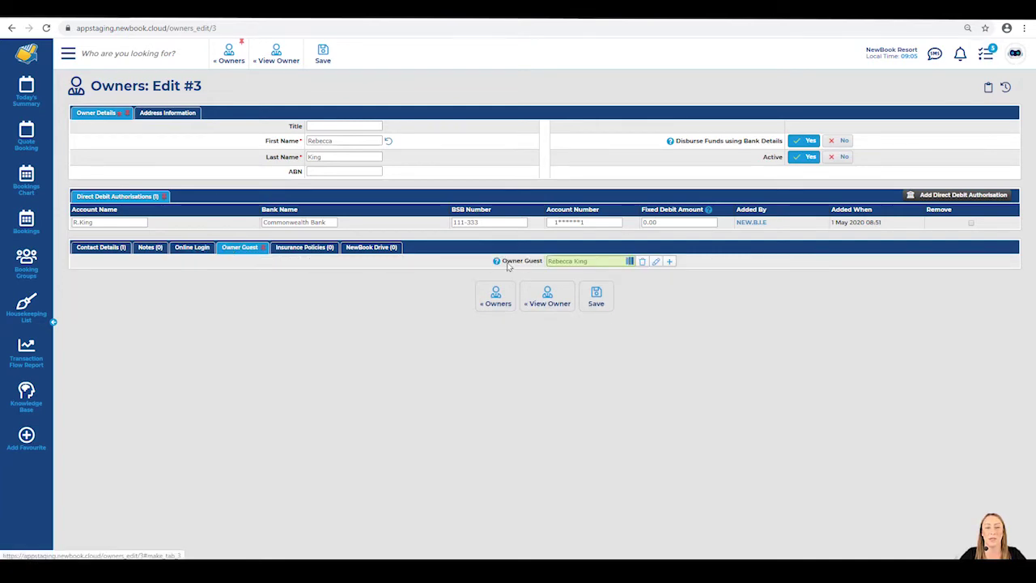
{"action": "left_click_drag", "start_coordinate": [506, 261], "coordinate": [555, 270]}
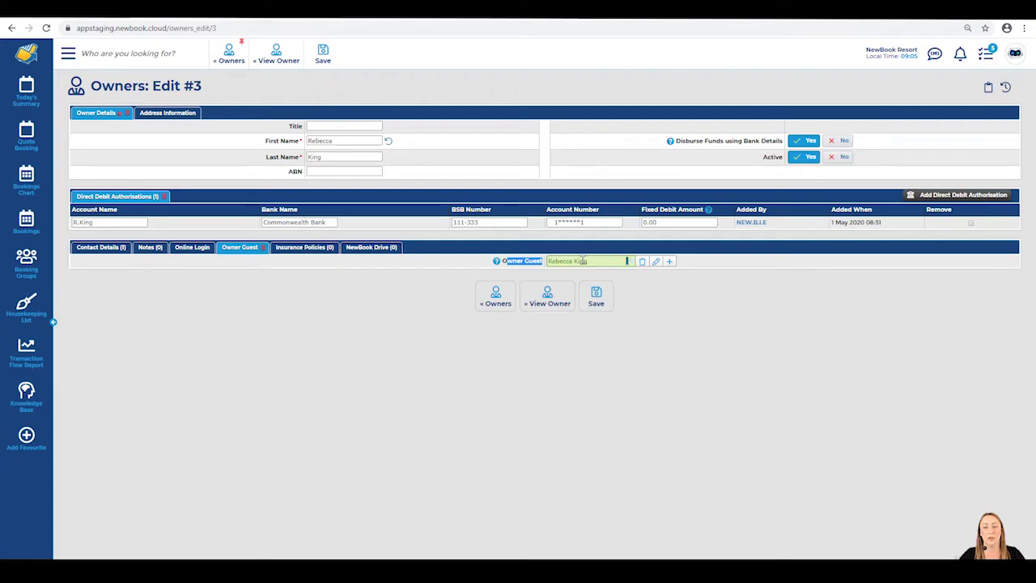
Save the owner record with its new login and guest settings.
{"action": "left_click", "coordinate": [596, 298]}
{"action": "mouse_move", "coordinate": [597, 304]}
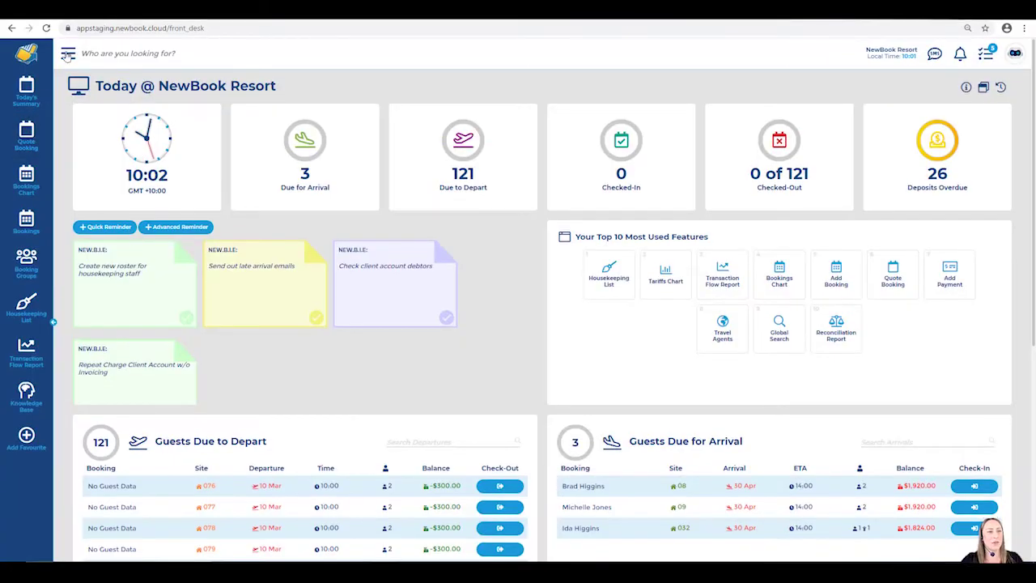
Go to Contact Templates, search 'owner', and open the Owner Login Email template.
{"action": "left_click", "coordinate": [68, 52]}
{"action": "type", "text": "contact tem"}
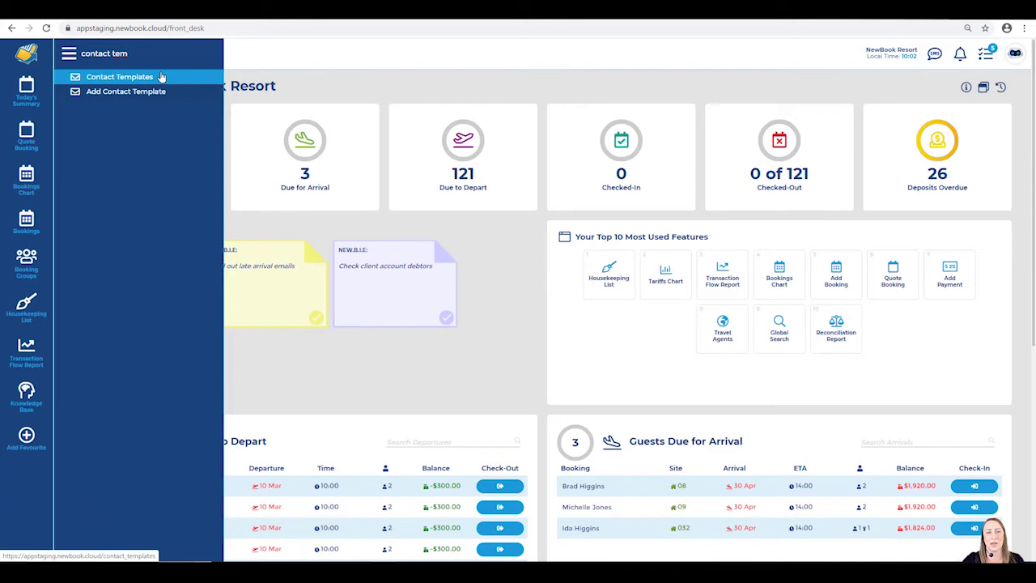
{"action": "left_click", "coordinate": [160, 77]}
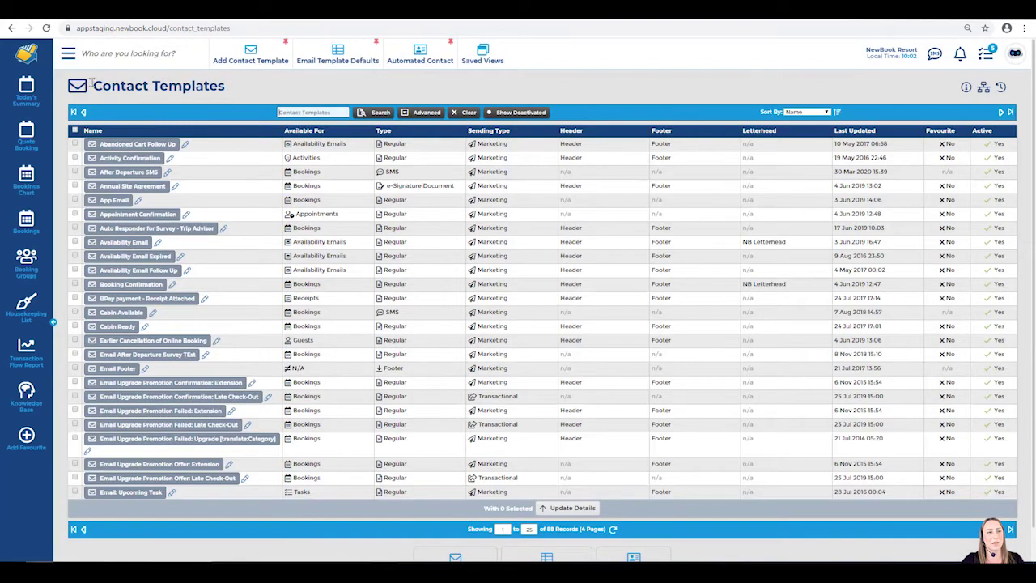
{"action": "left_click_drag", "start_coordinate": [92, 86], "coordinate": [235, 92]}
{"action": "left_click", "coordinate": [167, 98]}
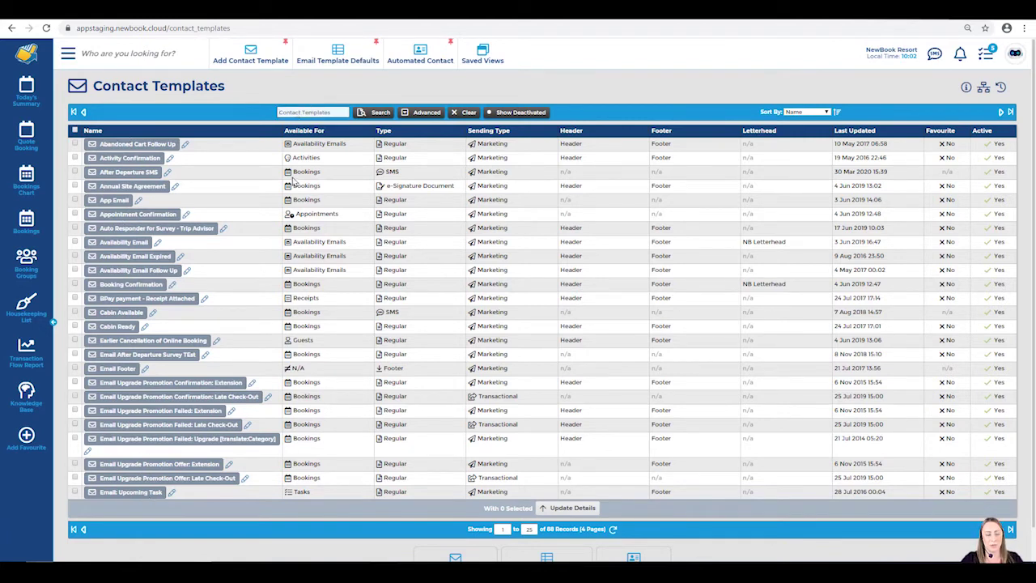
{"action": "type", "text": "owner login email"}
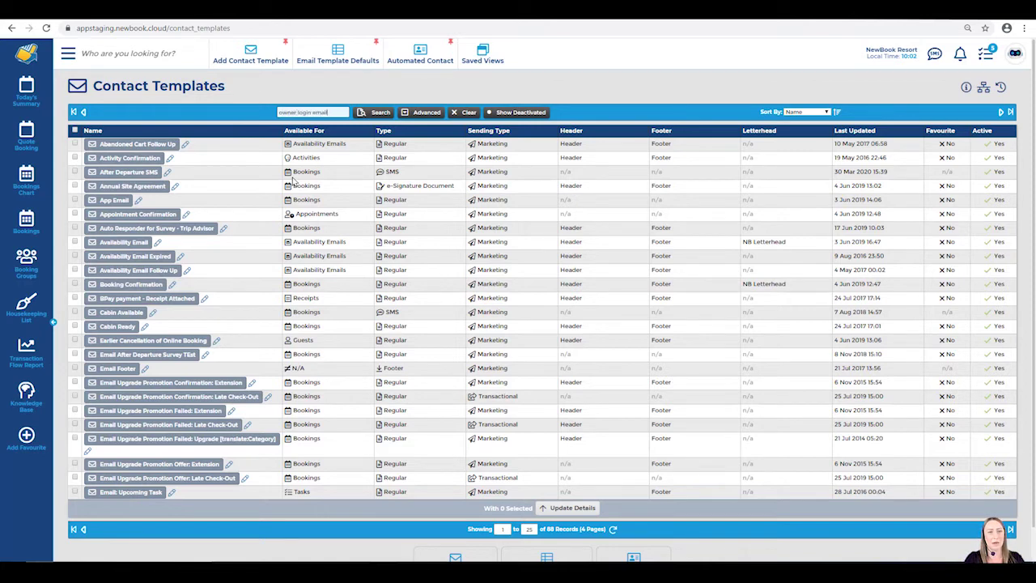
{"action": "key", "text": "Return"}
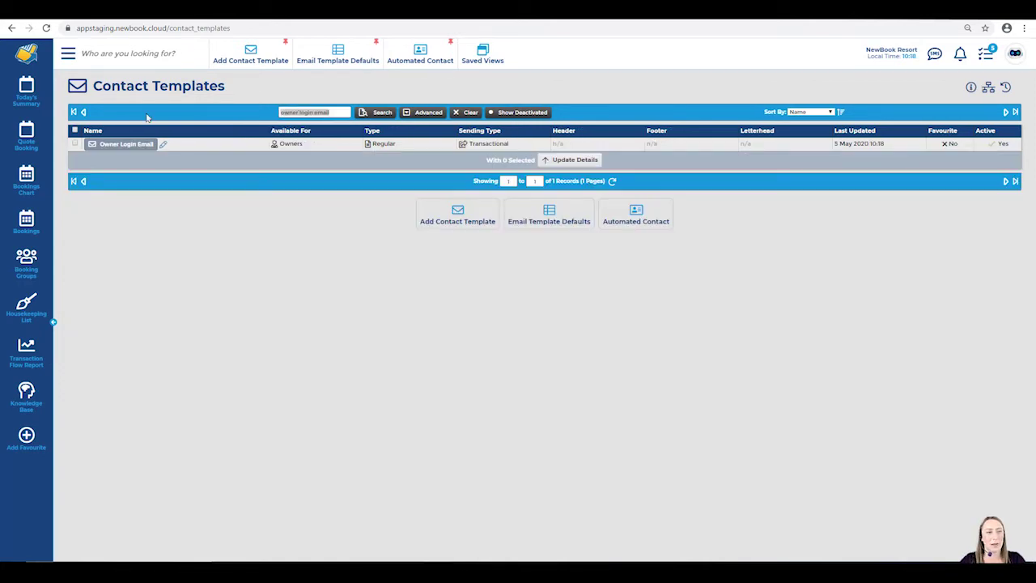
{"action": "left_click", "coordinate": [126, 146]}
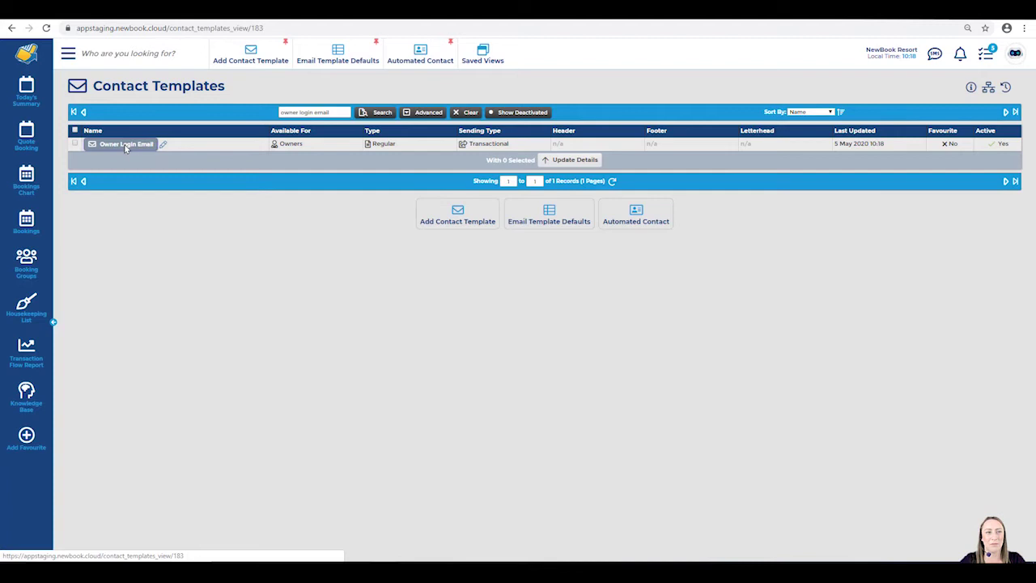
Point out the template title, the Available For field, and the email body's login lines.
{"action": "left_click_drag", "start_coordinate": [92, 87], "coordinate": [302, 86]}
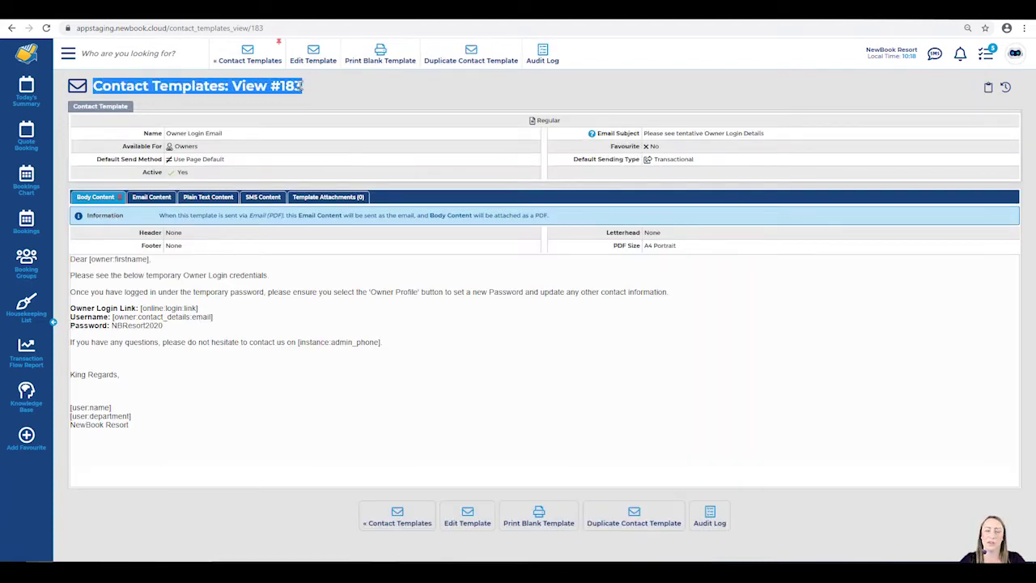
{"action": "left_click", "coordinate": [154, 123]}
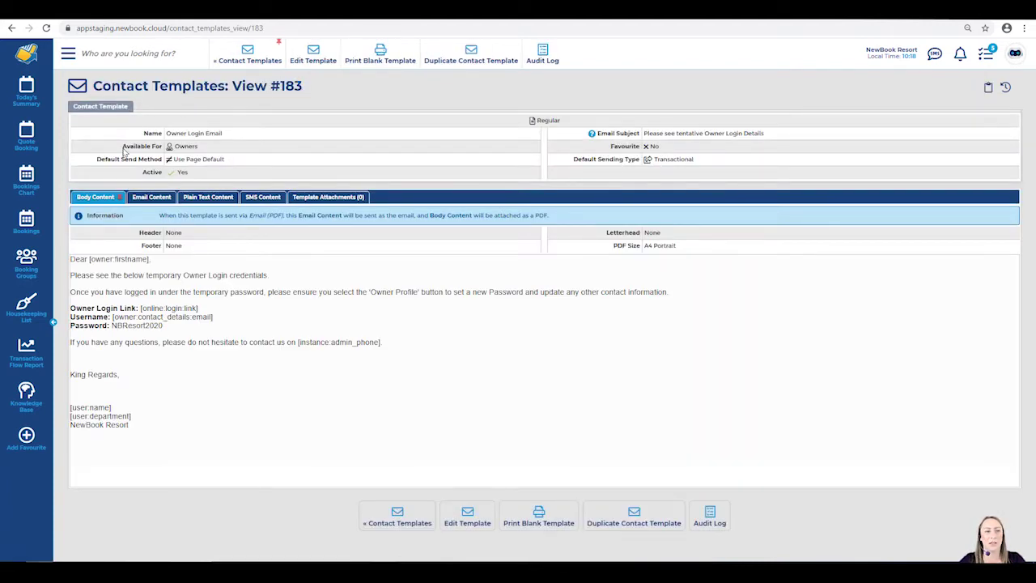
{"action": "left_click_drag", "start_coordinate": [123, 148], "coordinate": [219, 154]}
{"action": "left_click", "coordinate": [219, 154]}
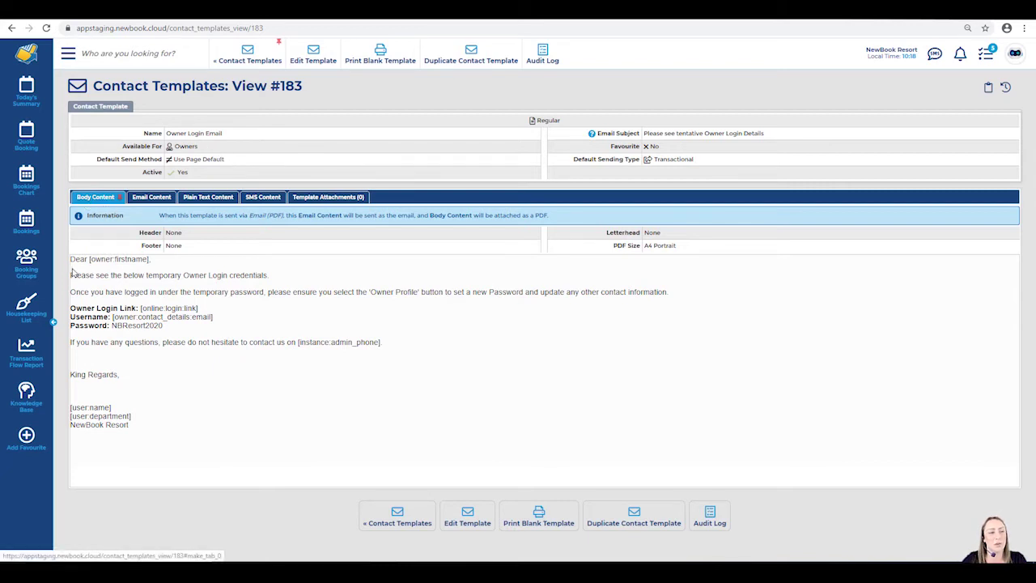
{"action": "left_click_drag", "start_coordinate": [70, 257], "coordinate": [145, 442]}
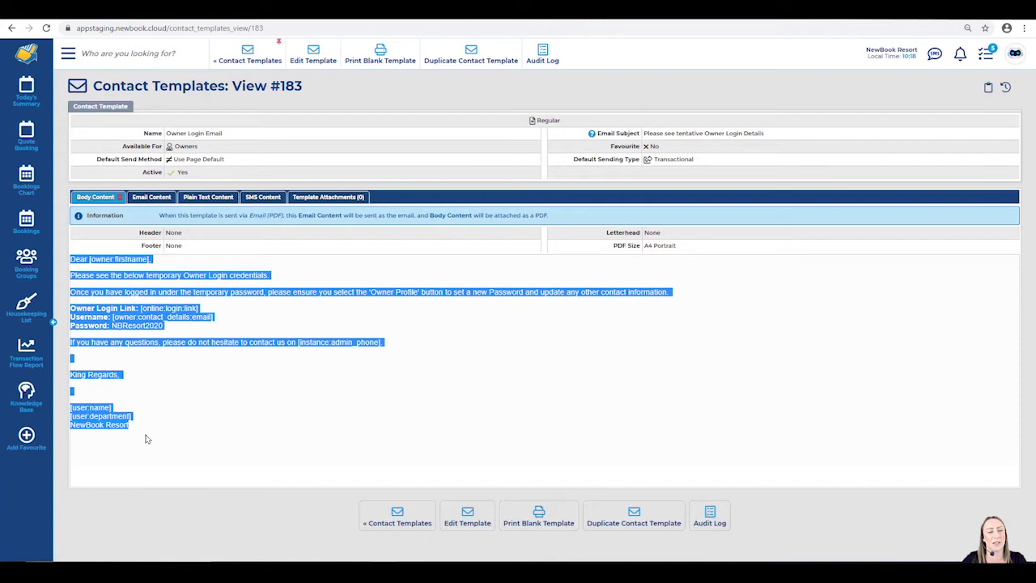
{"action": "left_click", "coordinate": [137, 425]}
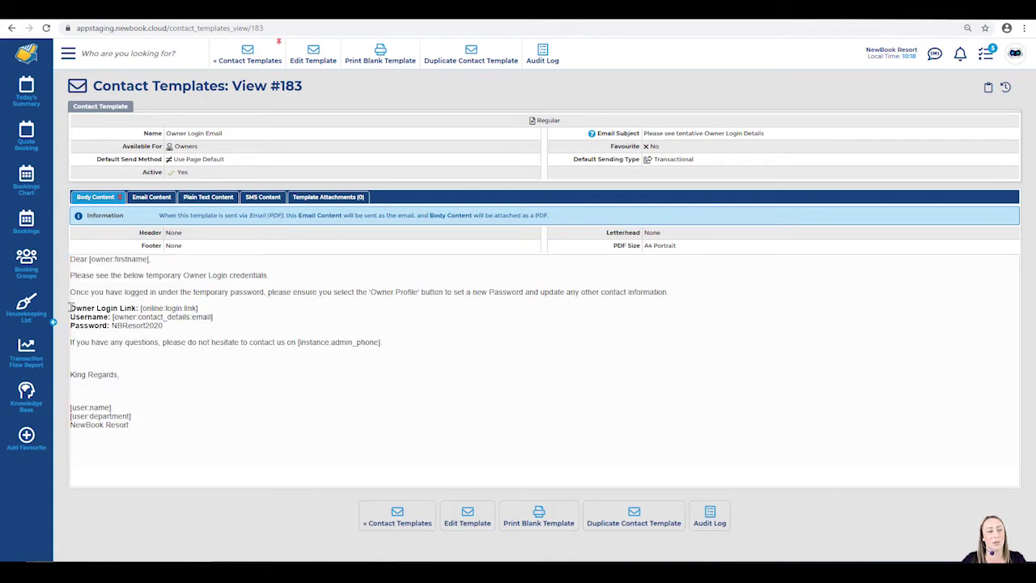
{"action": "left_click_drag", "start_coordinate": [70, 307], "coordinate": [169, 329]}
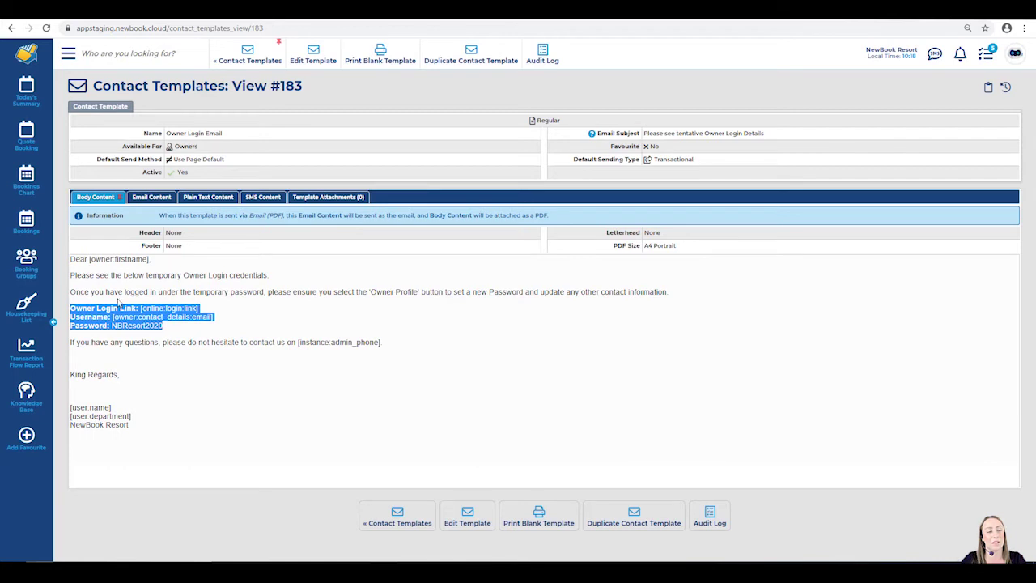
{"action": "left_click", "coordinate": [138, 313]}
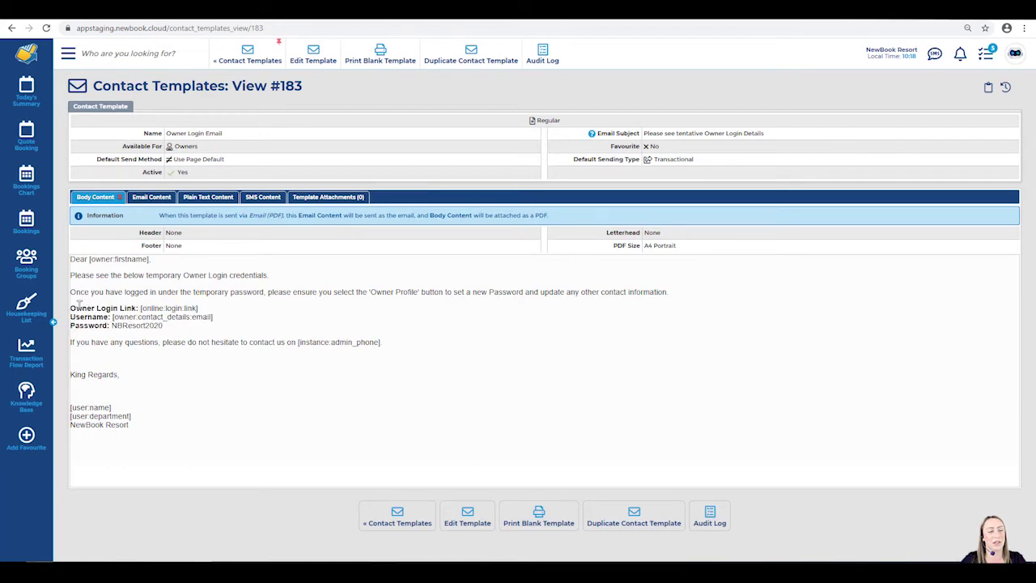
Point out the Owner Login Link, Username and Password placeholders one by one.
{"action": "left_click_drag", "start_coordinate": [70, 307], "coordinate": [212, 317]}
{"action": "left_click", "coordinate": [212, 316]}
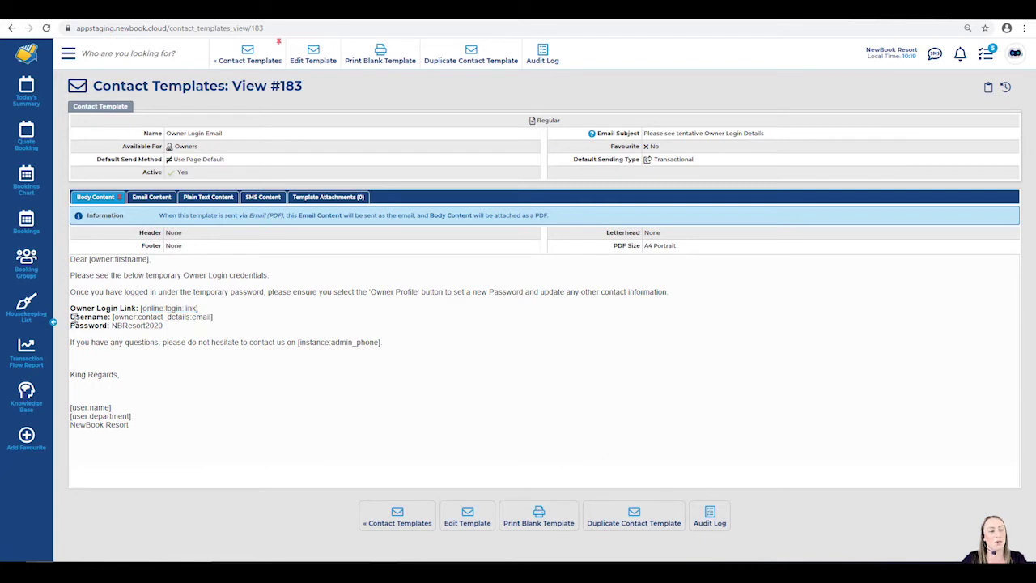
{"action": "left_click_drag", "start_coordinate": [71, 317], "coordinate": [214, 318]}
{"action": "left_click", "coordinate": [113, 318]}
{"action": "left_click", "coordinate": [216, 321]}
{"action": "left_click_drag", "start_coordinate": [71, 326], "coordinate": [164, 330]}
{"action": "left_click", "coordinate": [110, 327]}
{"action": "left_click", "coordinate": [168, 332]}
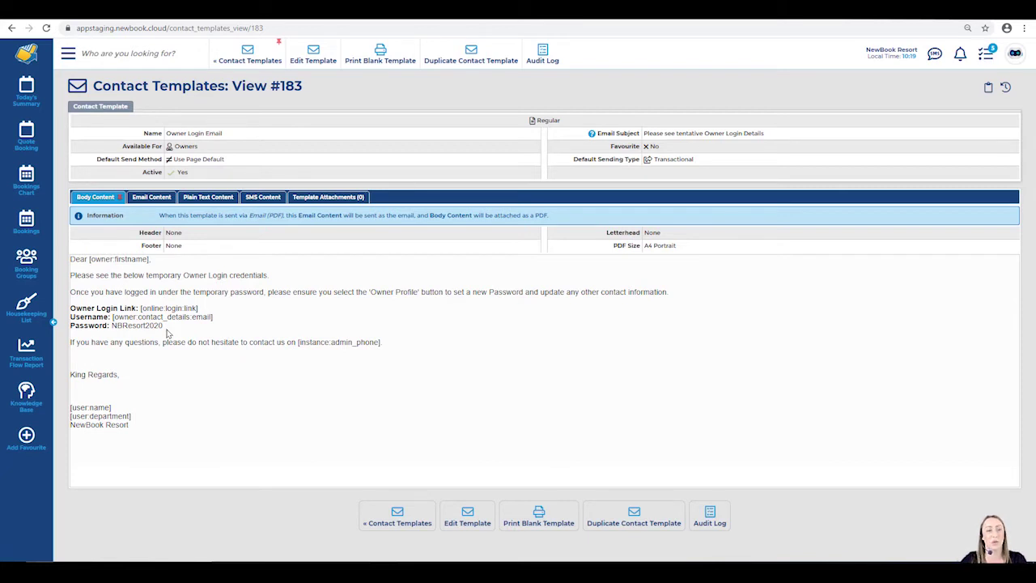
Point out the login instruction, the Owner Profile sentence and the new-password note.
{"action": "left_click_drag", "start_coordinate": [69, 292], "coordinate": [420, 290]}
{"action": "left_click", "coordinate": [258, 296]}
{"action": "left_click", "coordinate": [420, 289]}
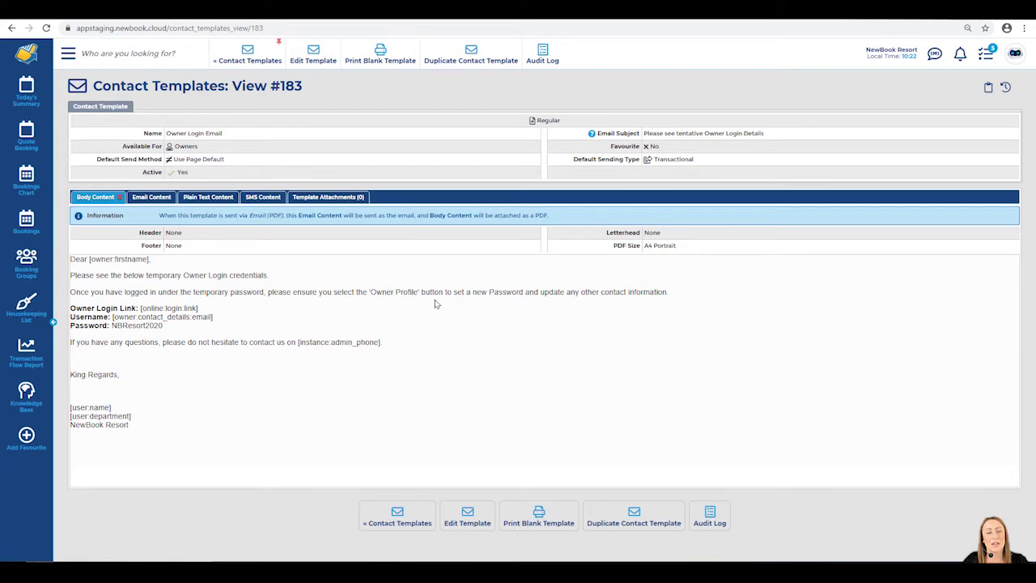
{"action": "left_click_drag", "start_coordinate": [433, 293], "coordinate": [641, 307]}
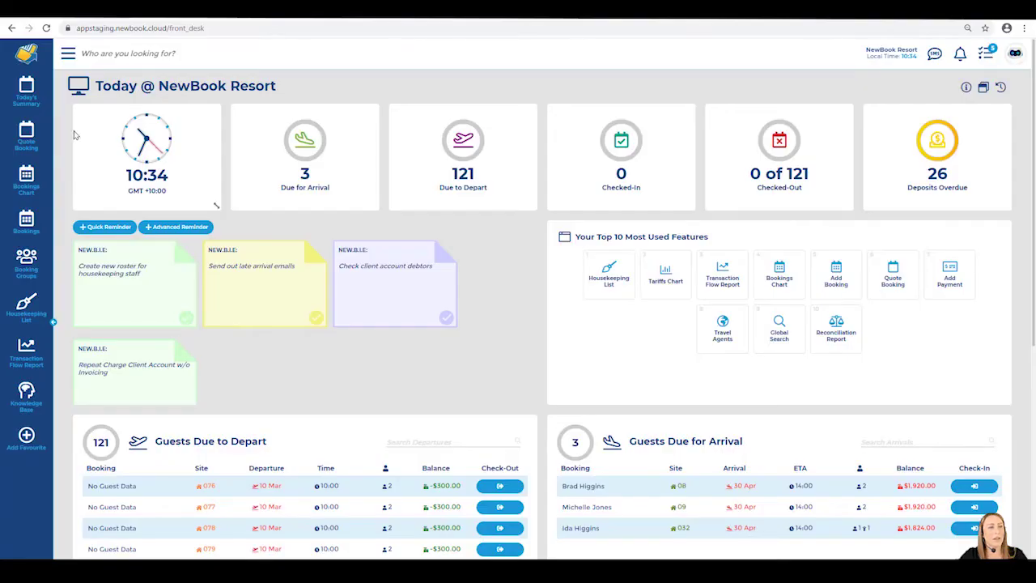
Reopen the Owners list and select all three owners.
{"action": "left_click", "coordinate": [69, 58]}
{"action": "type", "text": "owner"}
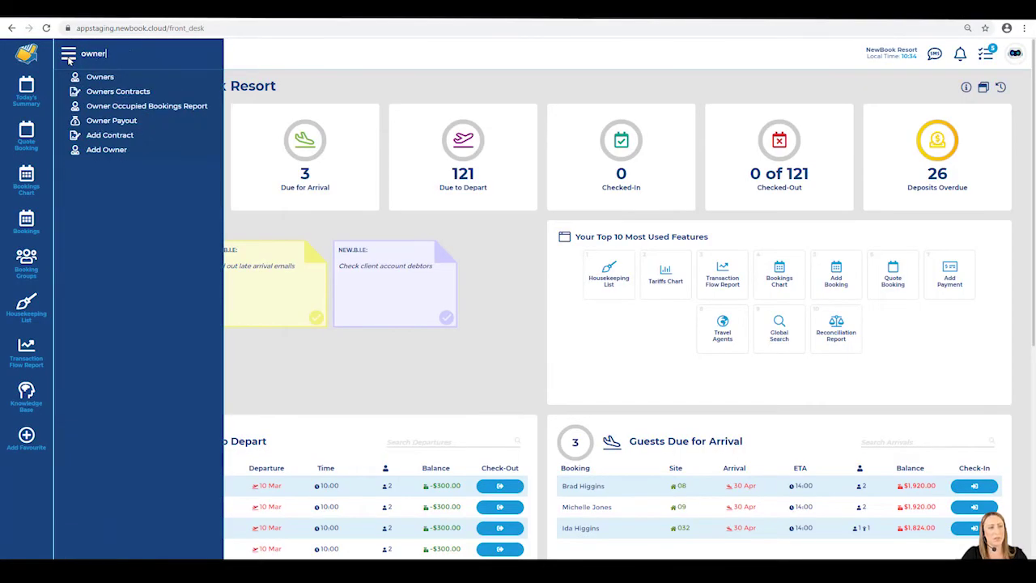
{"action": "left_click", "coordinate": [127, 80]}
{"action": "left_click_drag", "start_coordinate": [91, 86], "coordinate": [164, 89]}
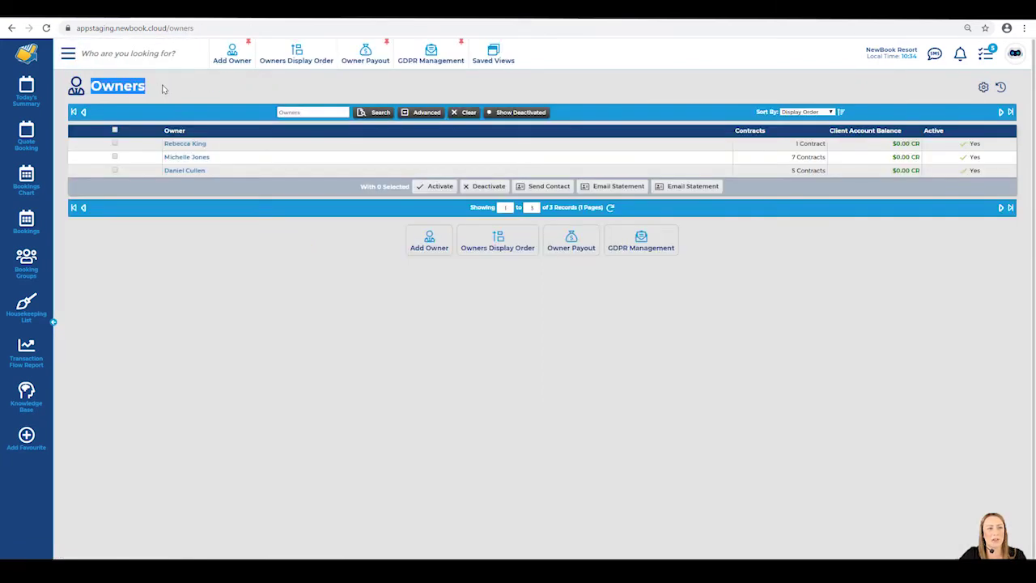
{"action": "left_click", "coordinate": [164, 90]}
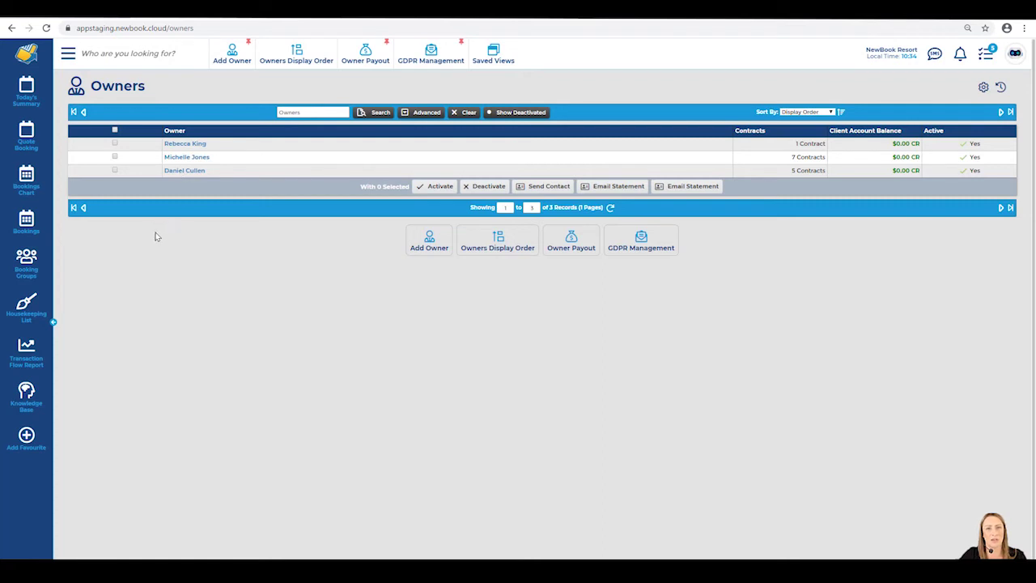
{"action": "left_click", "coordinate": [114, 131]}
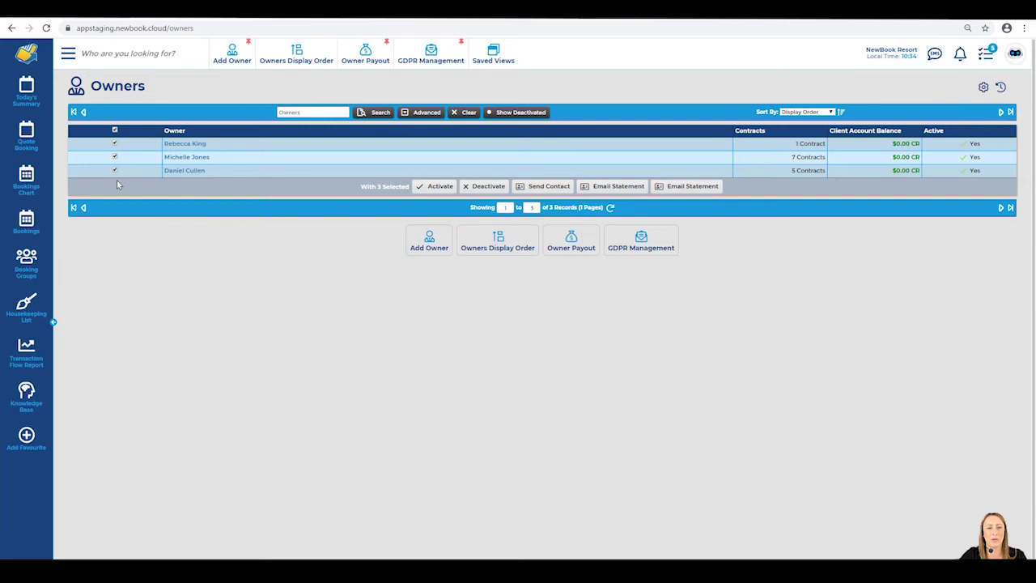
{"action": "left_click_drag", "start_coordinate": [358, 192], "coordinate": [411, 193]}
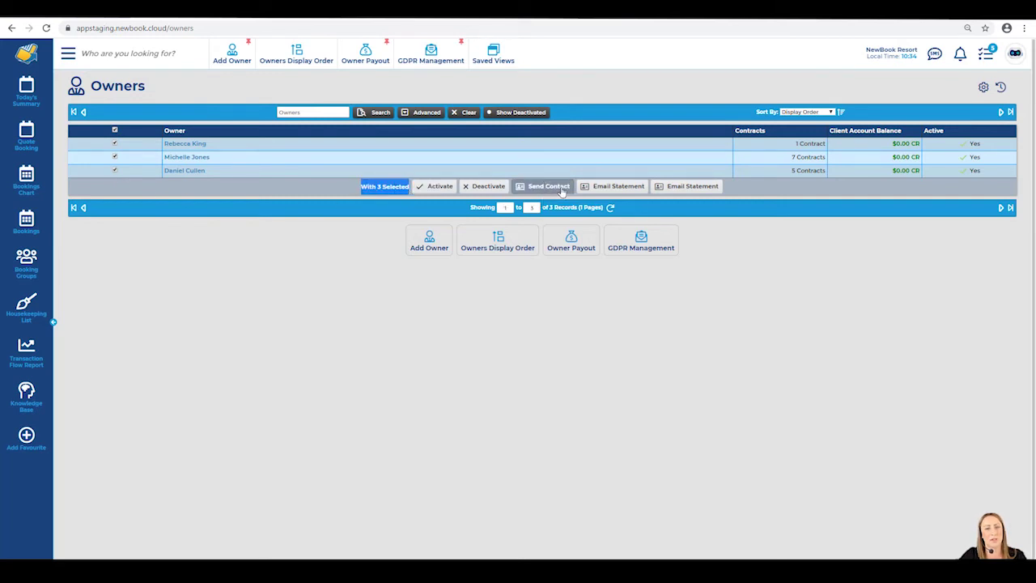
Start a contact message to the three selected owners and choose the Owner Login Email template.
{"action": "left_click", "coordinate": [562, 189]}
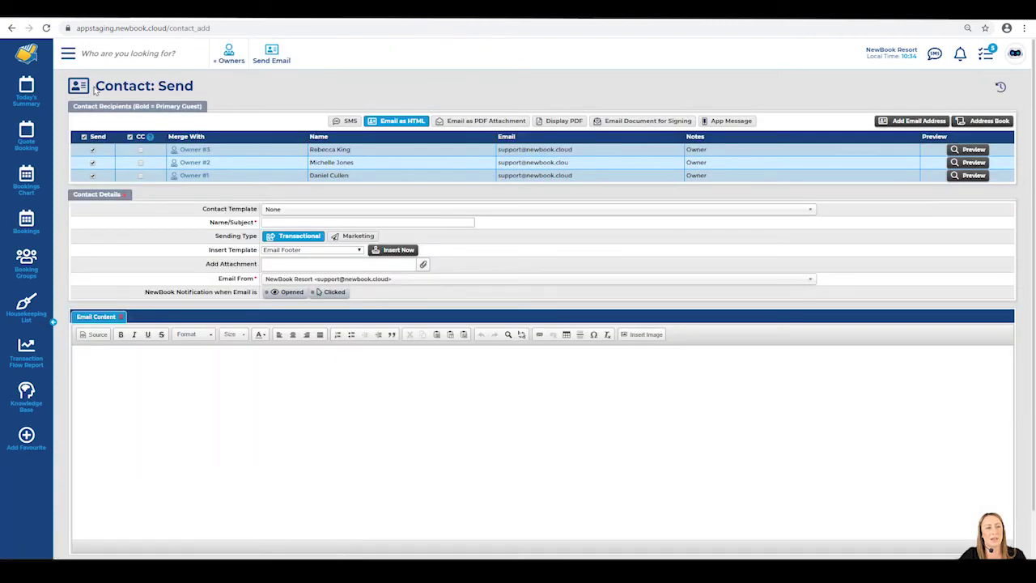
{"action": "left_click_drag", "start_coordinate": [94, 89], "coordinate": [205, 94]}
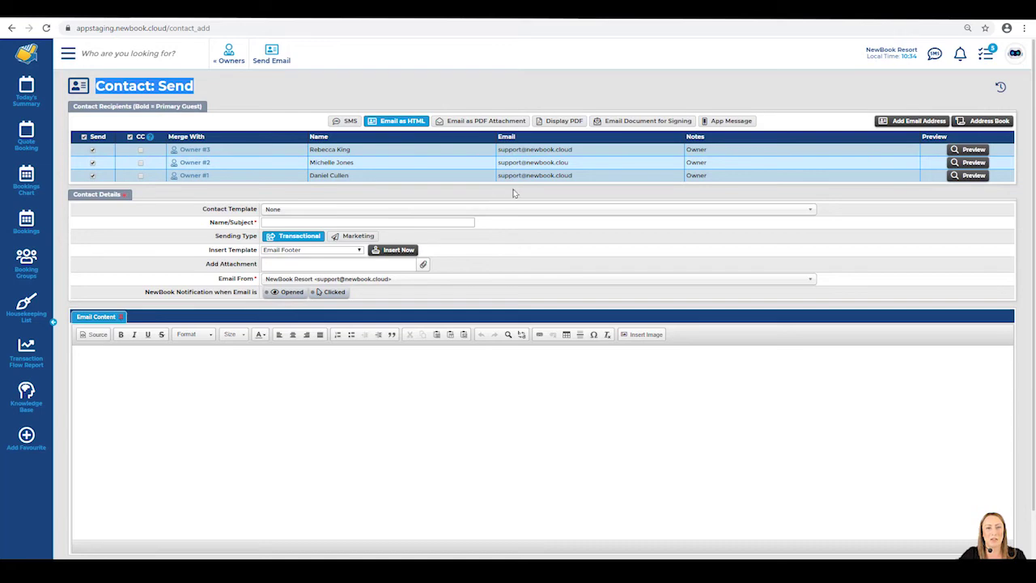
{"action": "left_click_drag", "start_coordinate": [202, 210], "coordinate": [255, 212]}
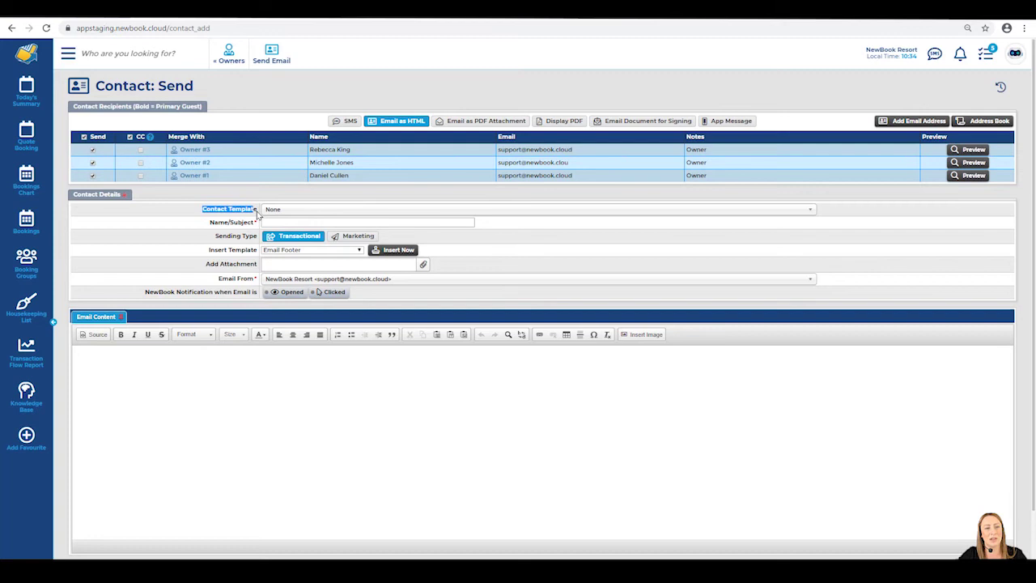
{"action": "left_click", "coordinate": [277, 209]}
{"action": "type", "text": "owner"}
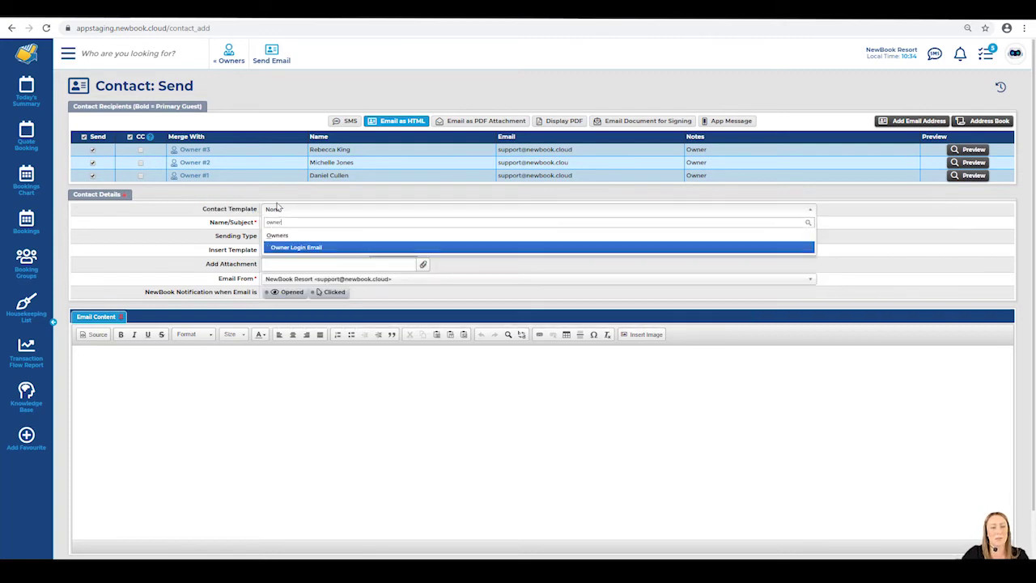
{"action": "key", "text": "Return"}
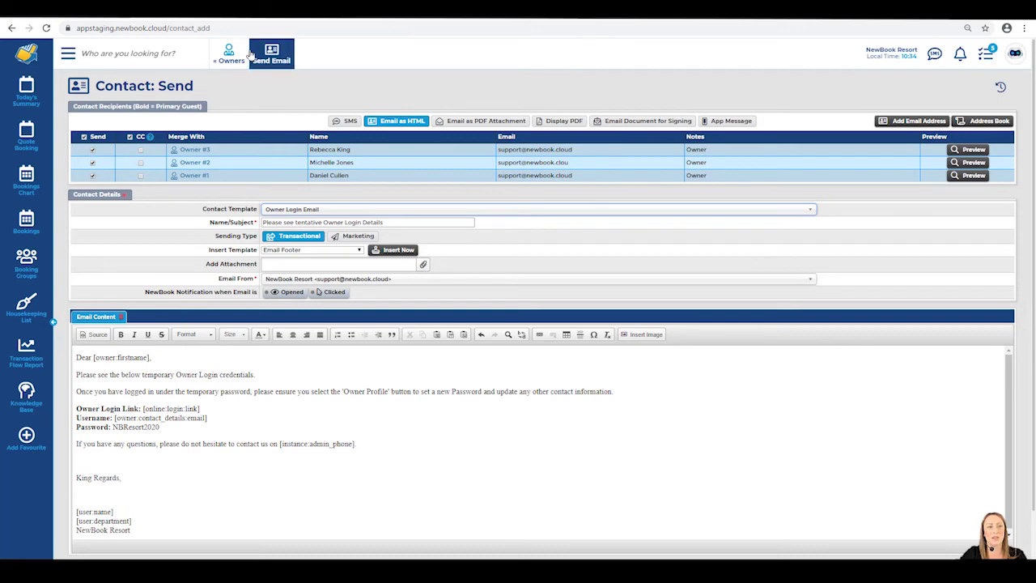
Send the owner login details email to all three owners and confirm the Success message.
{"action": "left_click", "coordinate": [275, 57]}
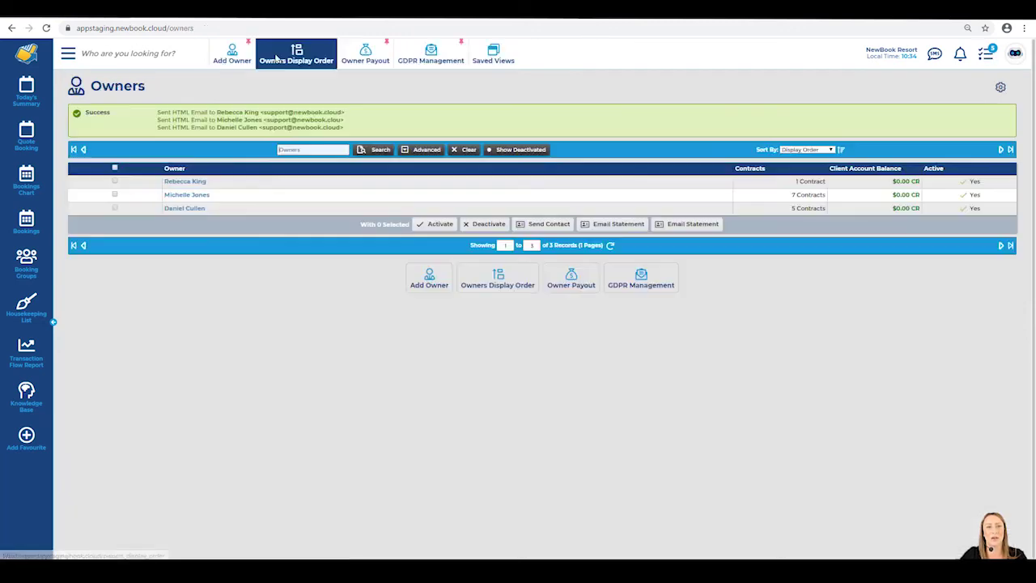
{"action": "left_click_drag", "start_coordinate": [94, 86], "coordinate": [167, 97]}
{"action": "left_click", "coordinate": [172, 96]}
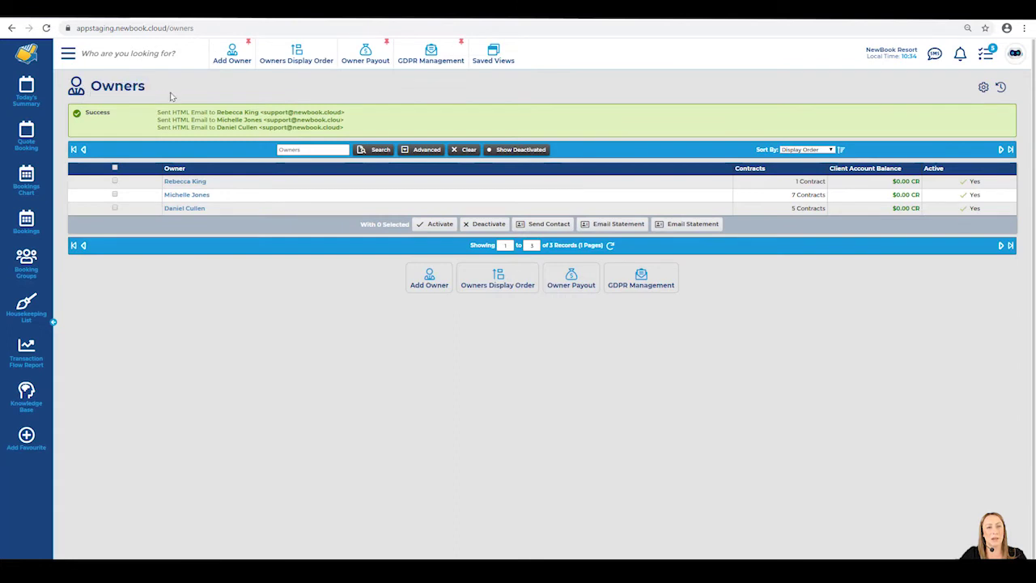
{"action": "left_click_drag", "start_coordinate": [85, 113], "coordinate": [343, 128]}
Open the first owner's record and view its Contact (3) history.
{"action": "left_click", "coordinate": [220, 124]}
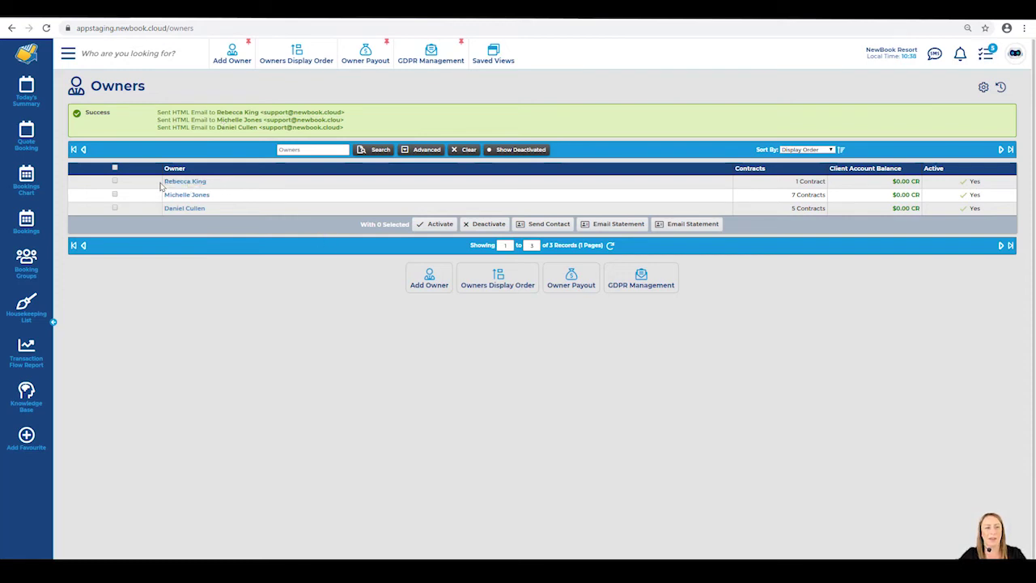
{"action": "left_click", "coordinate": [179, 182]}
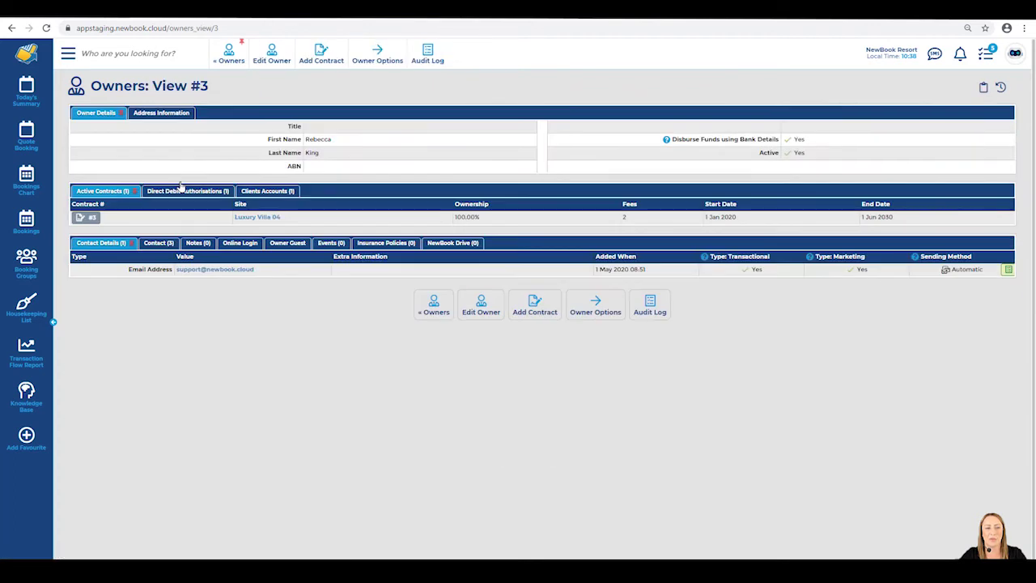
{"action": "left_click", "coordinate": [164, 244]}
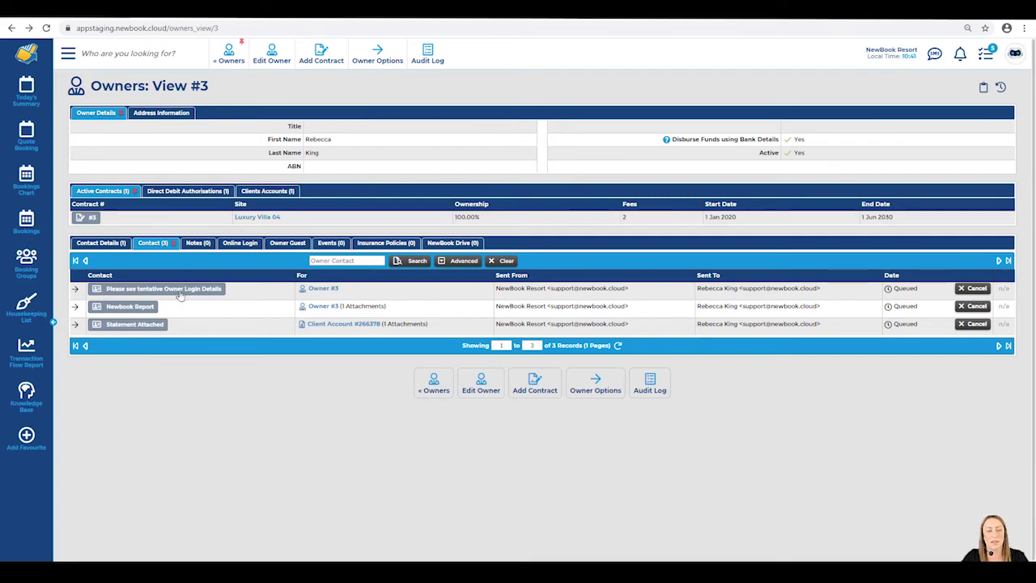
Open the queued owner login email and launch its Online Login link in a new window.
{"action": "left_click", "coordinate": [206, 290]}
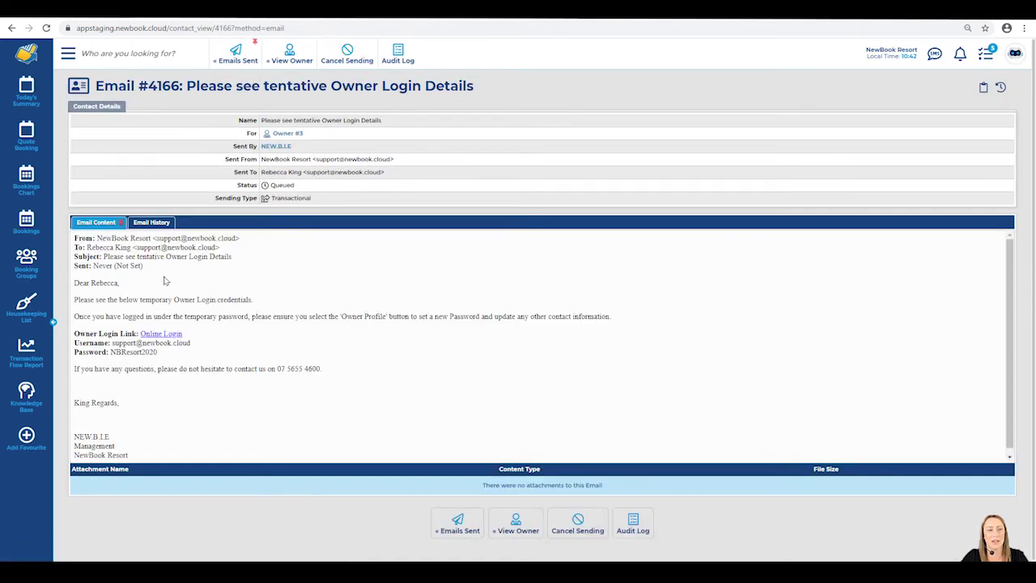
{"action": "left_click_drag", "start_coordinate": [76, 285], "coordinate": [243, 370]}
{"action": "left_click", "coordinate": [219, 407]}
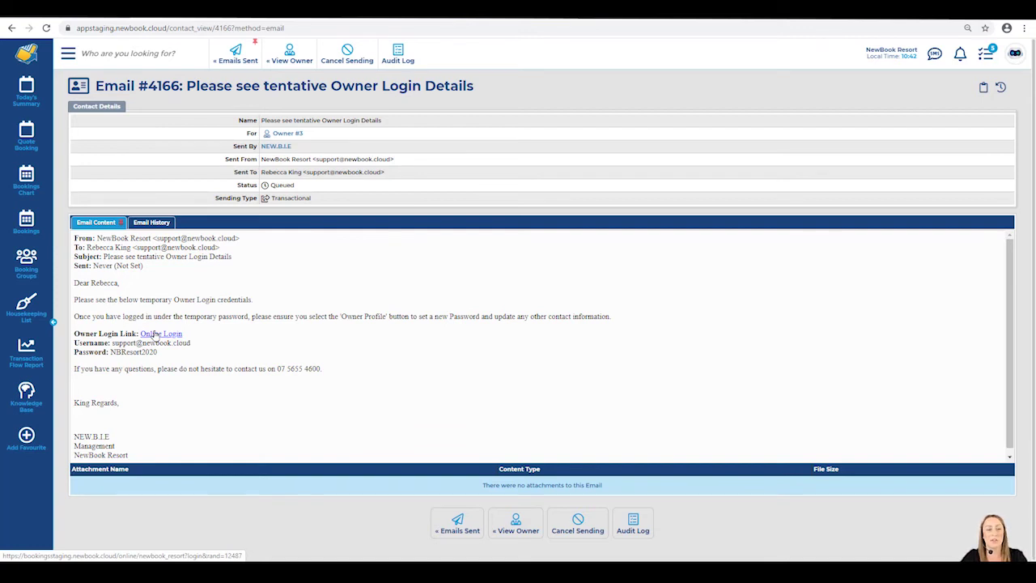
{"action": "right_click", "coordinate": [155, 334]}
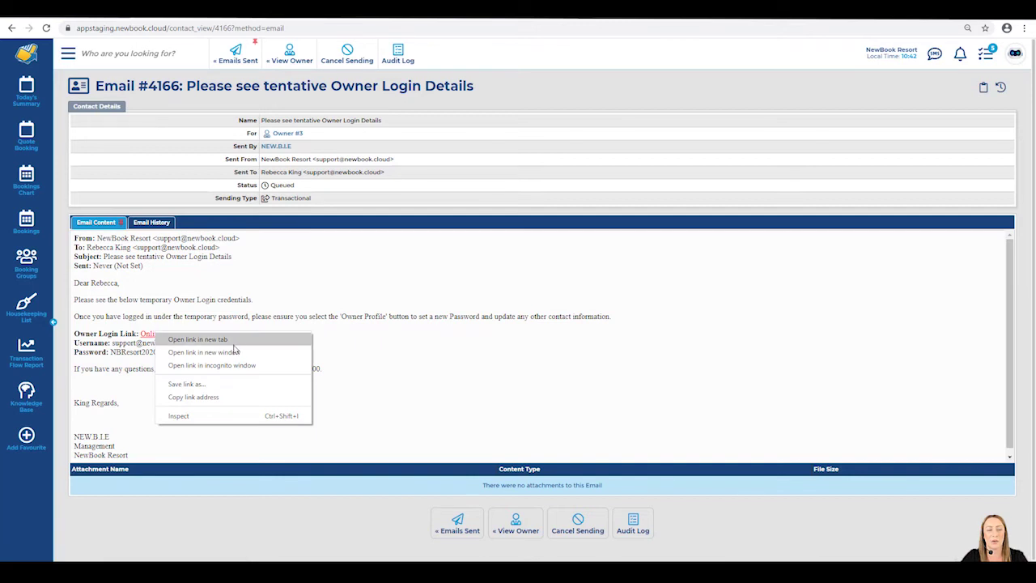
{"action": "left_click", "coordinate": [235, 351]}
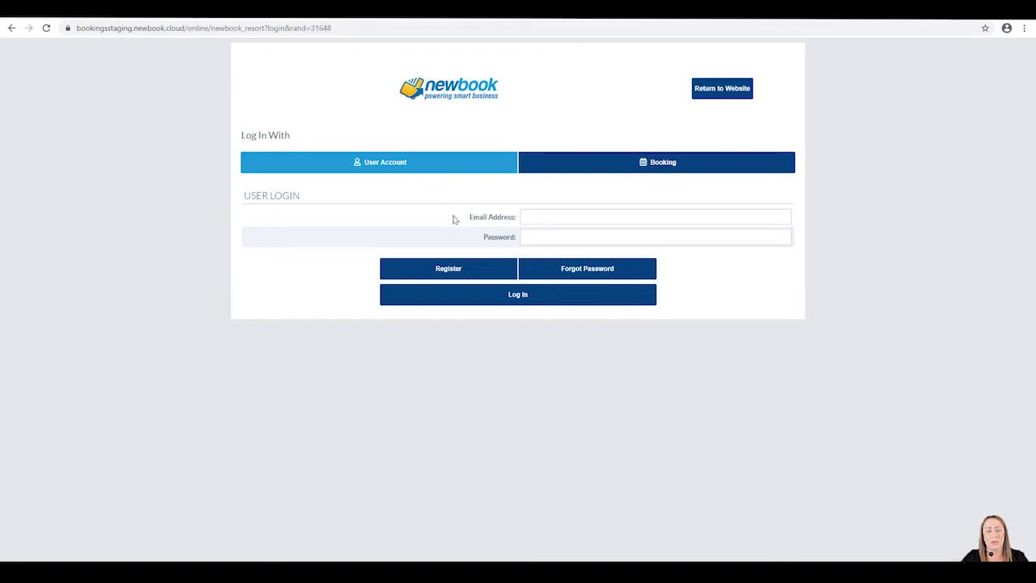
Log in to the owner portal using the emailed email address and temporary password.
{"action": "left_click_drag", "start_coordinate": [470, 217], "coordinate": [515, 241]}
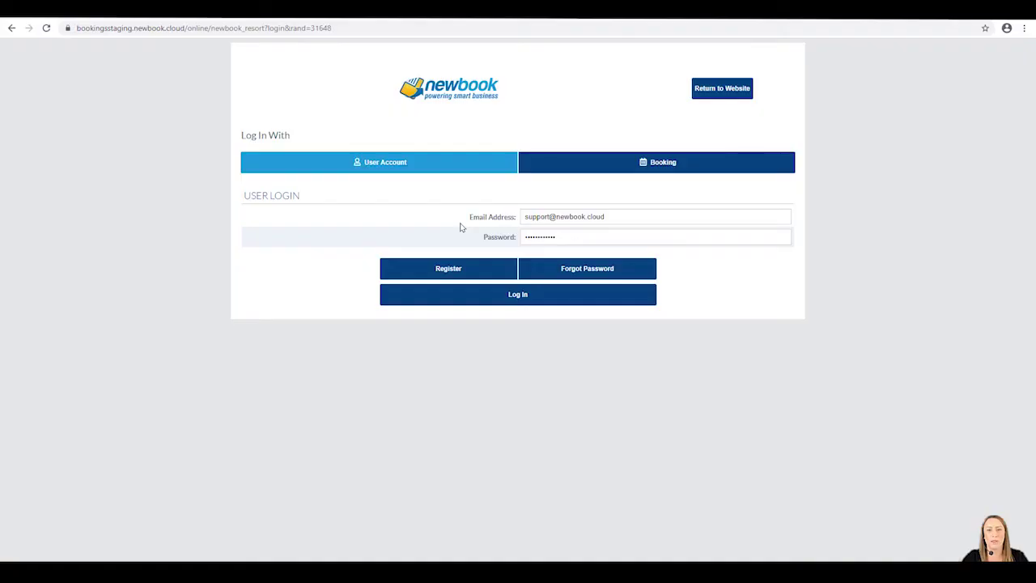
{"action": "left_click_drag", "start_coordinate": [467, 219], "coordinate": [514, 236]}
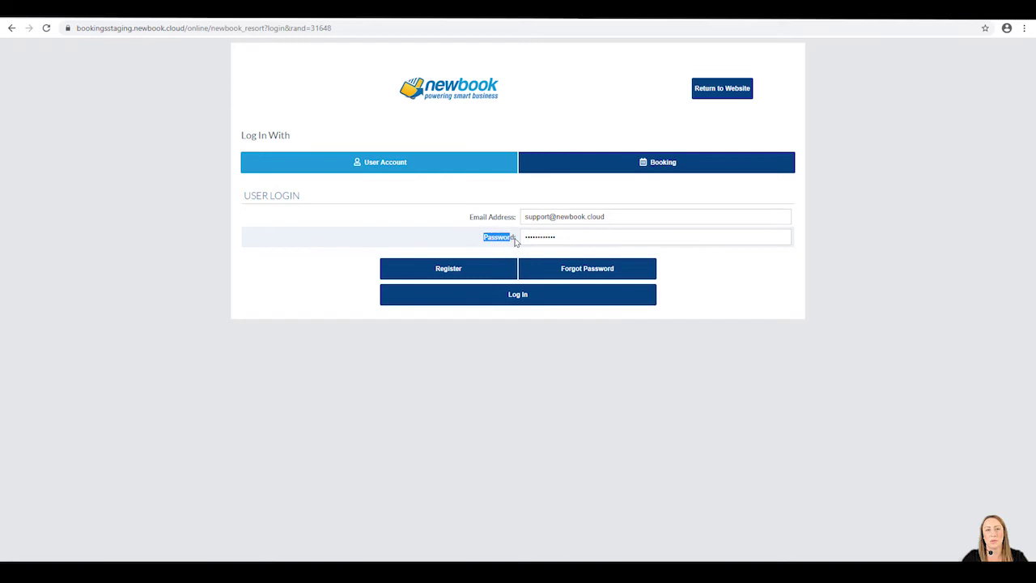
{"action": "left_click", "coordinate": [521, 298]}
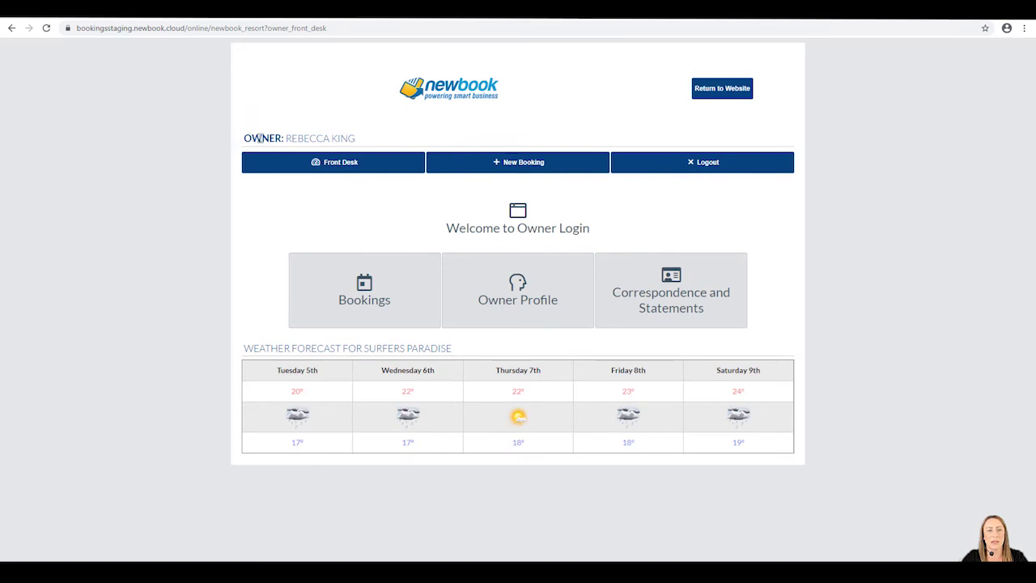
{"action": "left_click_drag", "start_coordinate": [234, 140], "coordinate": [375, 144]}
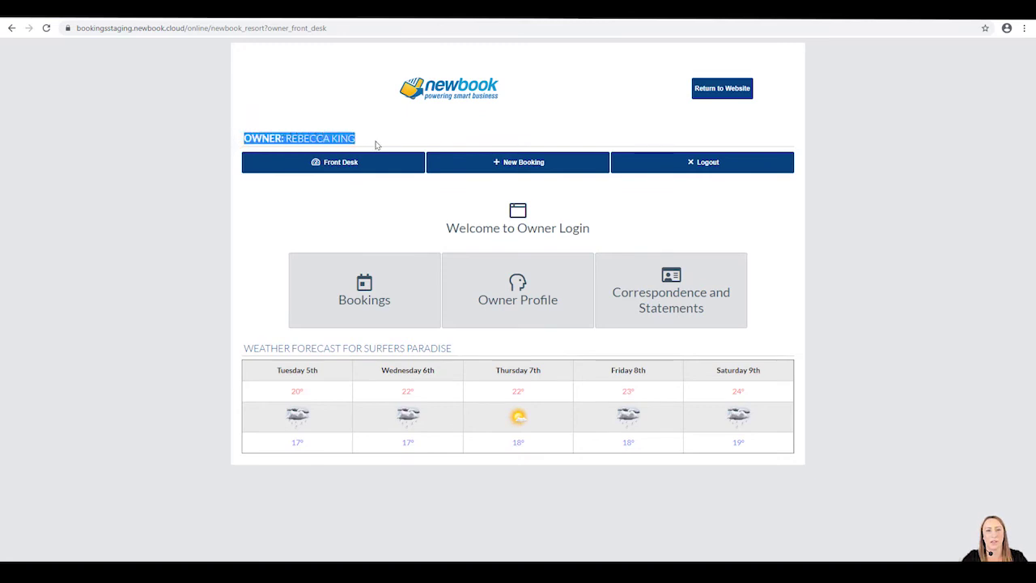
{"action": "left_click", "coordinate": [369, 161]}
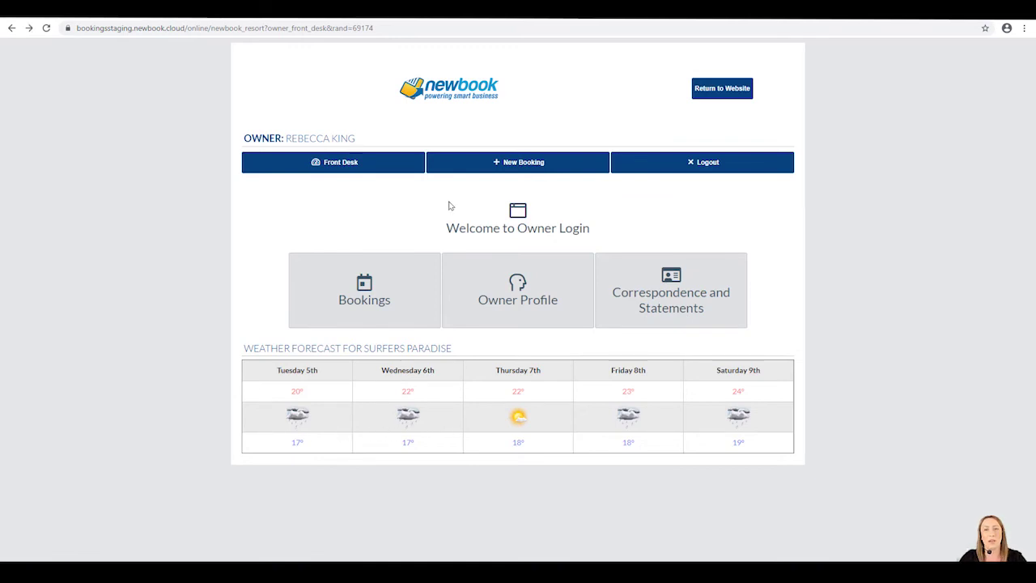
{"action": "left_click_drag", "start_coordinate": [518, 229], "coordinate": [608, 233]}
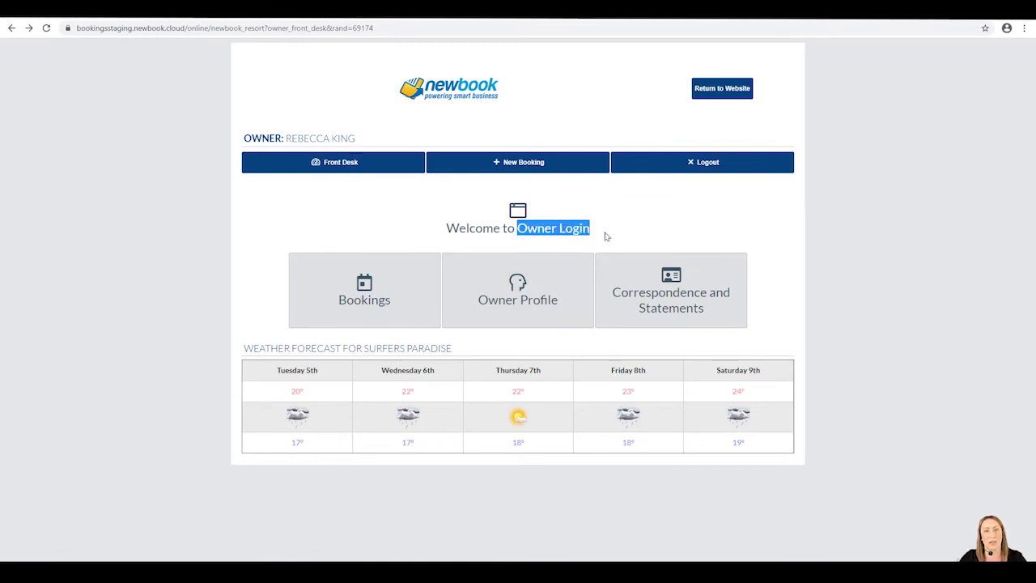
{"action": "left_click", "coordinate": [606, 236]}
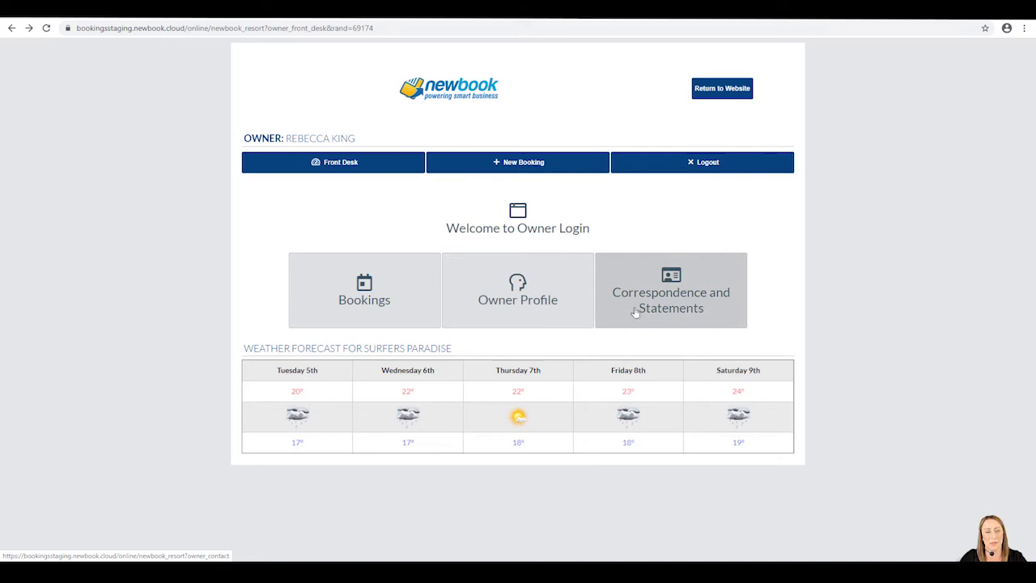
{"action": "left_click", "coordinate": [389, 293]}
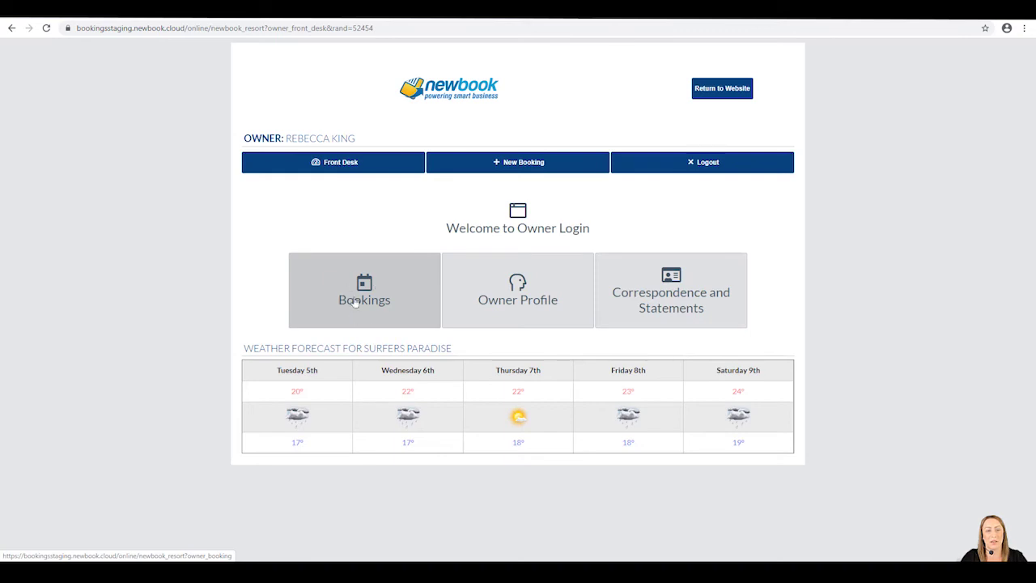
{"action": "left_click", "coordinate": [354, 301]}
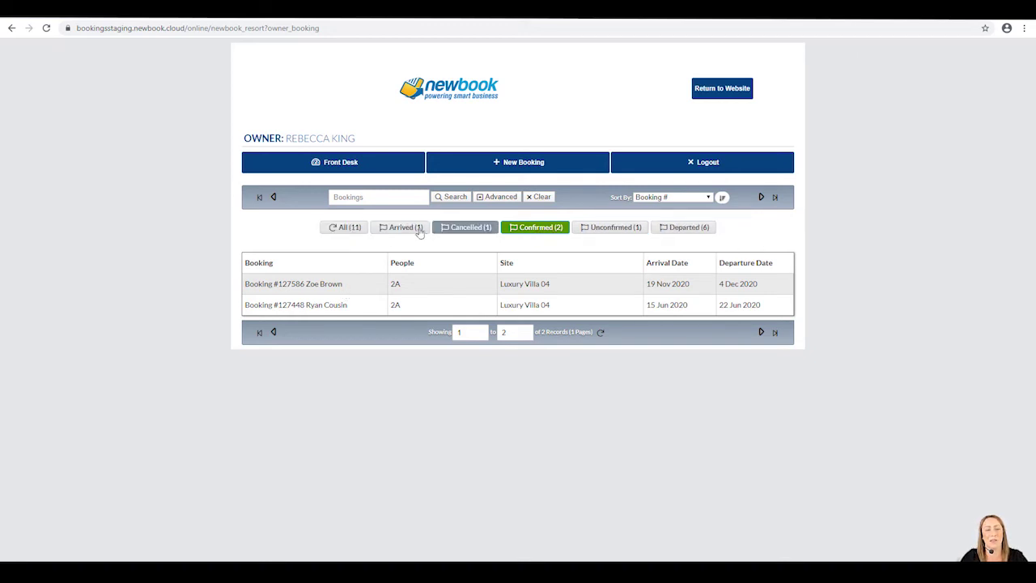
{"action": "left_click", "coordinate": [343, 230]}
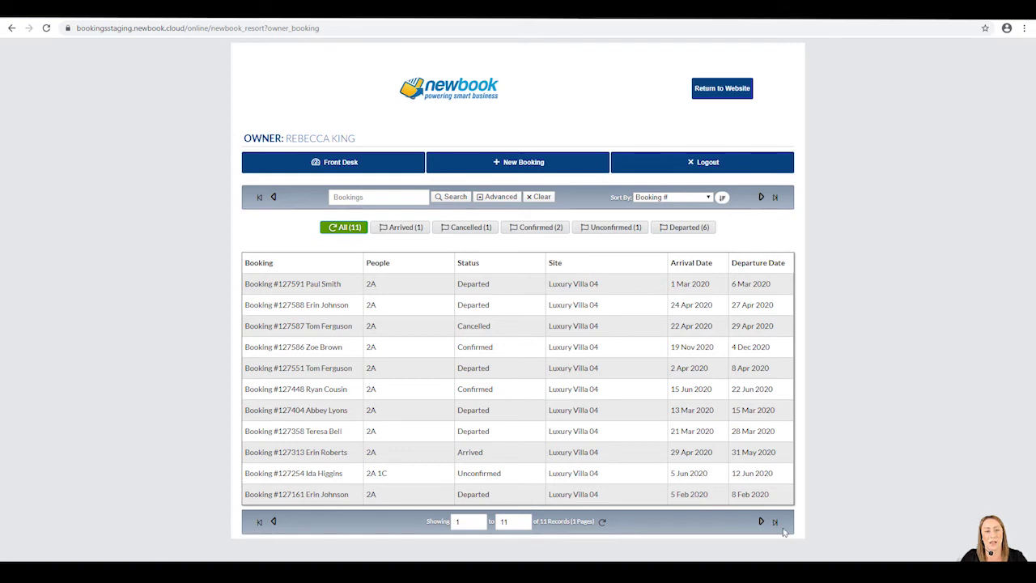
{"action": "left_click", "coordinate": [356, 164]}
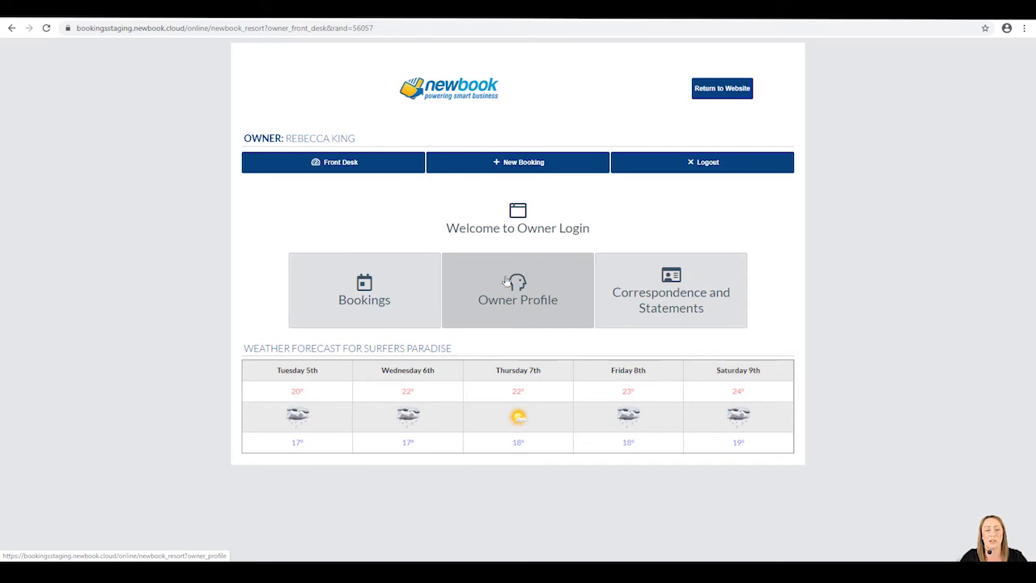
In Owner Profile, enter the owner's street address and accept the suggested address match.
{"action": "left_click", "coordinate": [511, 311]}
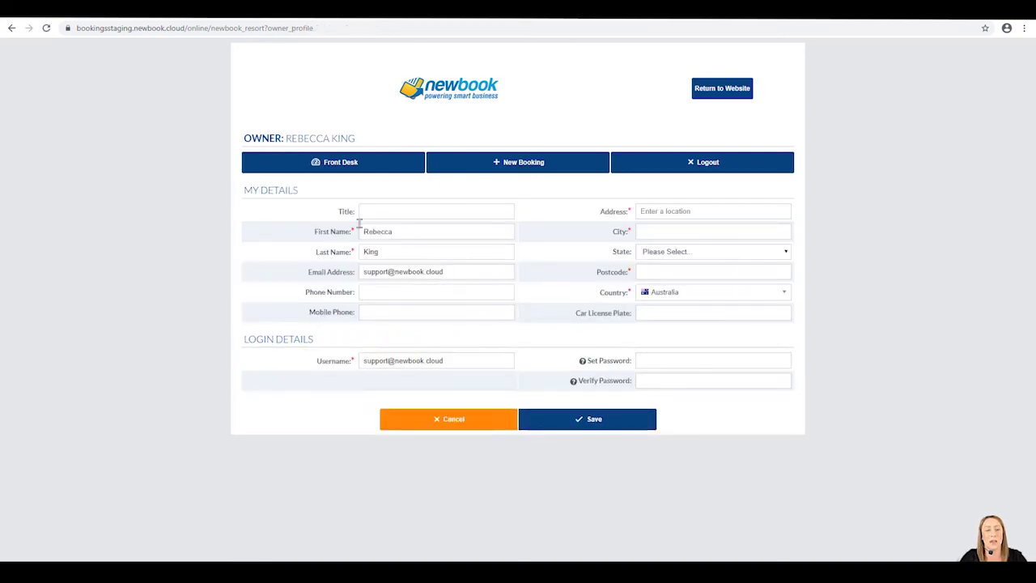
{"action": "triple_click", "coordinate": [332, 254]}
{"action": "left_click_drag", "start_coordinate": [318, 272], "coordinate": [355, 272]}
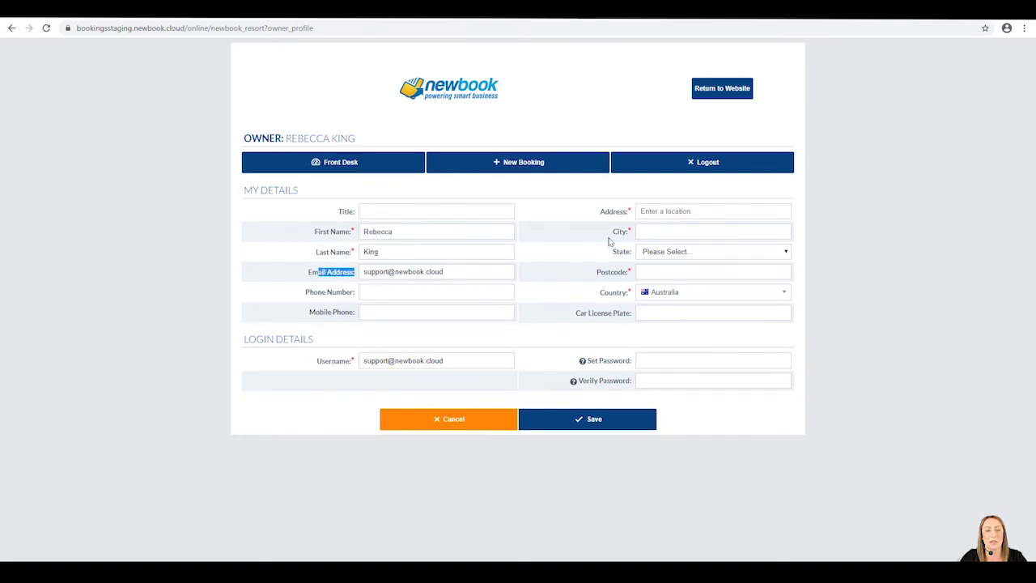
{"action": "left_click", "coordinate": [662, 212]}
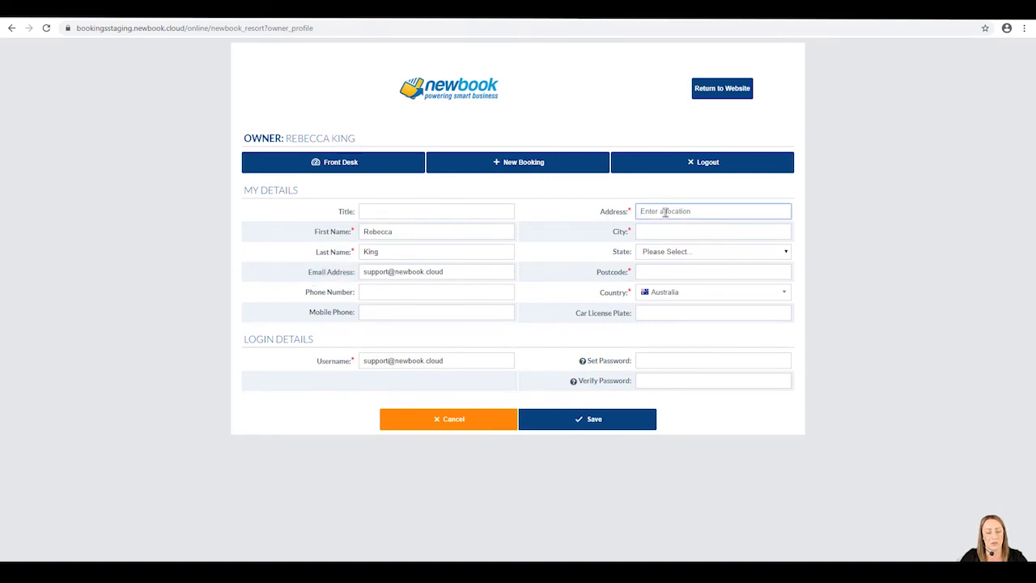
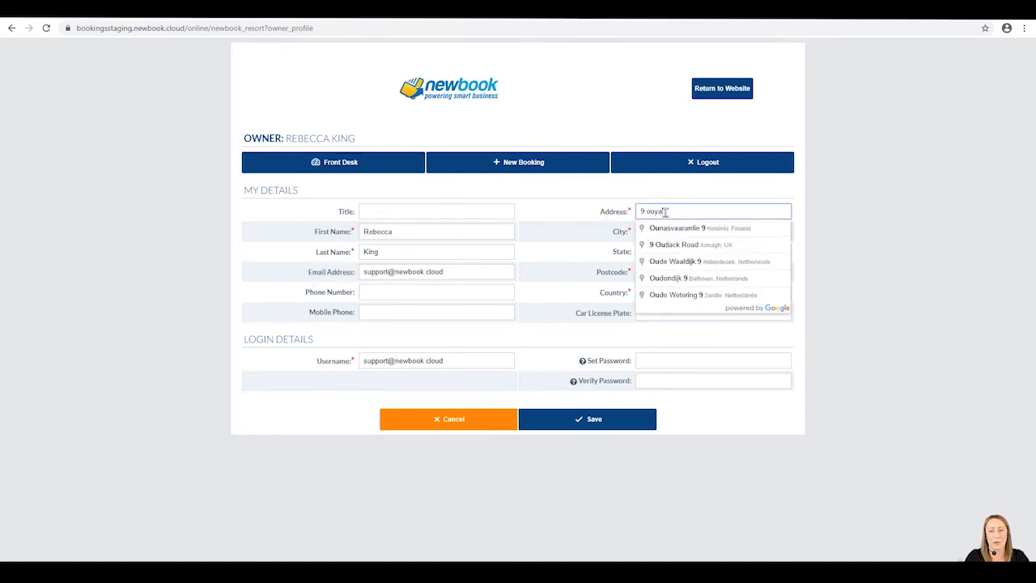
{"action": "left_click", "coordinate": [668, 229]}
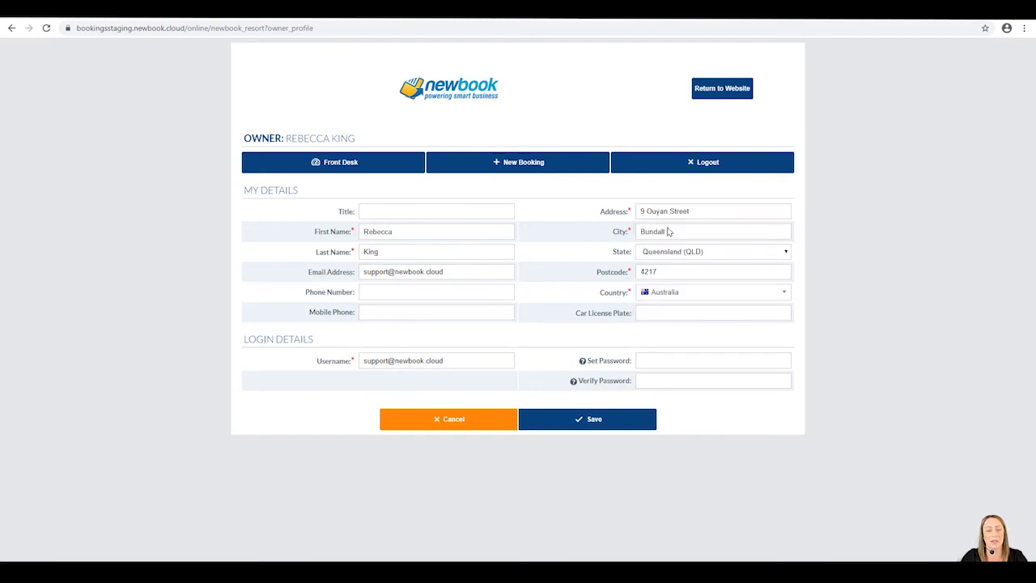
Set and verify a new password, then save the owner profile.
{"action": "left_click_drag", "start_coordinate": [589, 361], "coordinate": [626, 385]}
{"action": "left_click", "coordinate": [645, 358]}
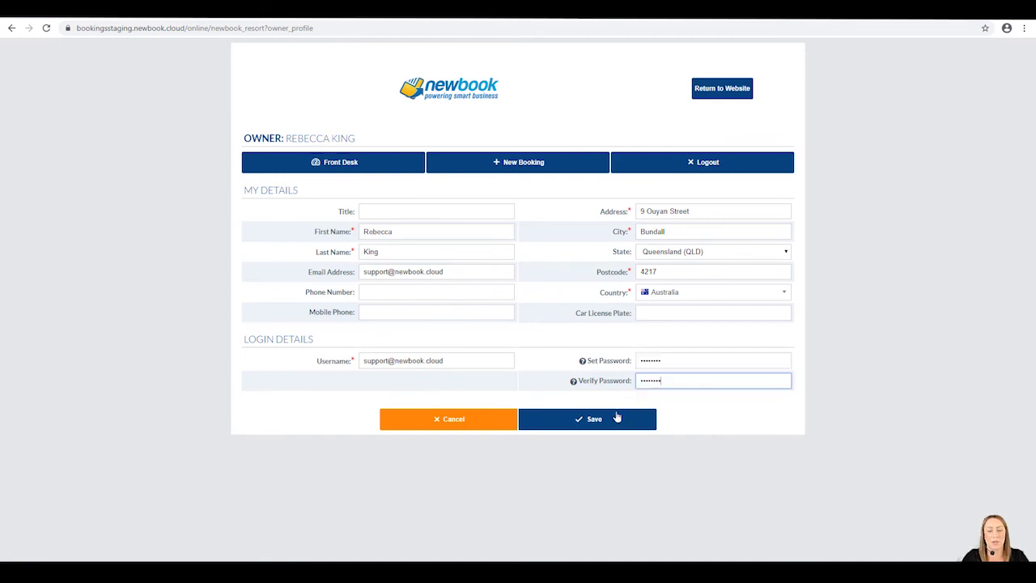
{"action": "left_click", "coordinate": [608, 421]}
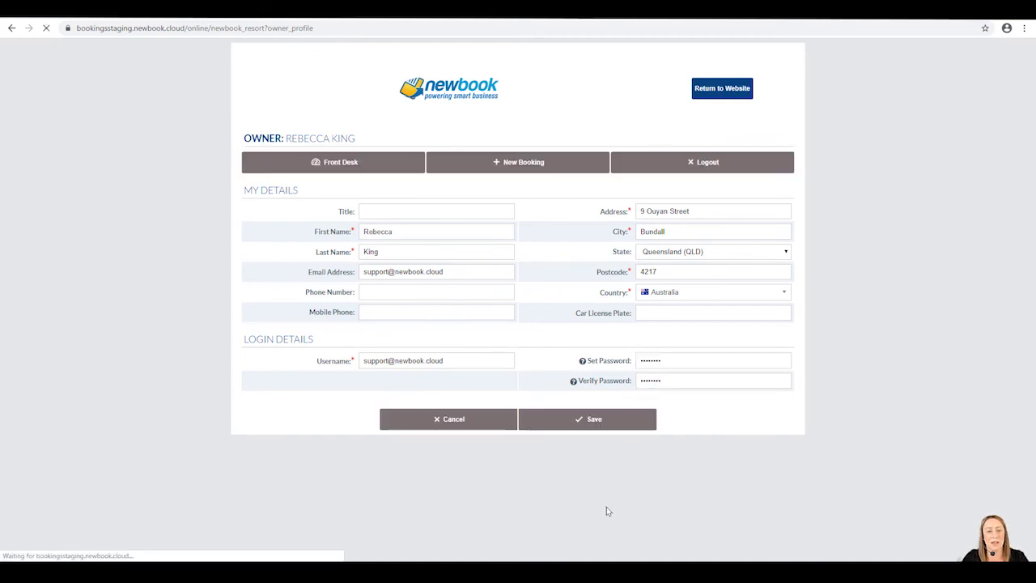
{"action": "left_click_drag", "start_coordinate": [270, 156], "coordinate": [389, 162]}
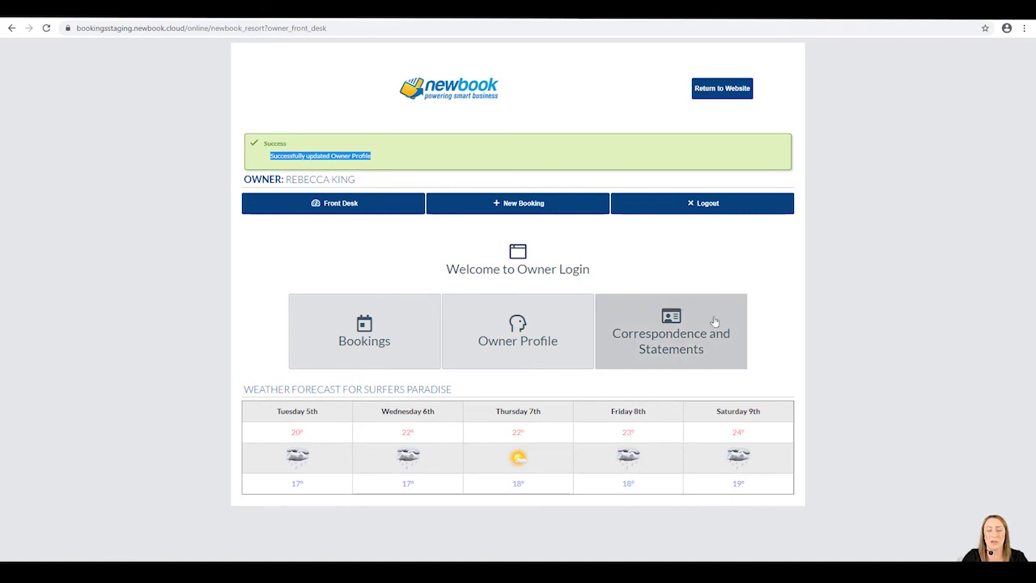
Open Correspondence and Statements, switching Contact Method to SMS and back to Email.
{"action": "left_click", "coordinate": [701, 361]}
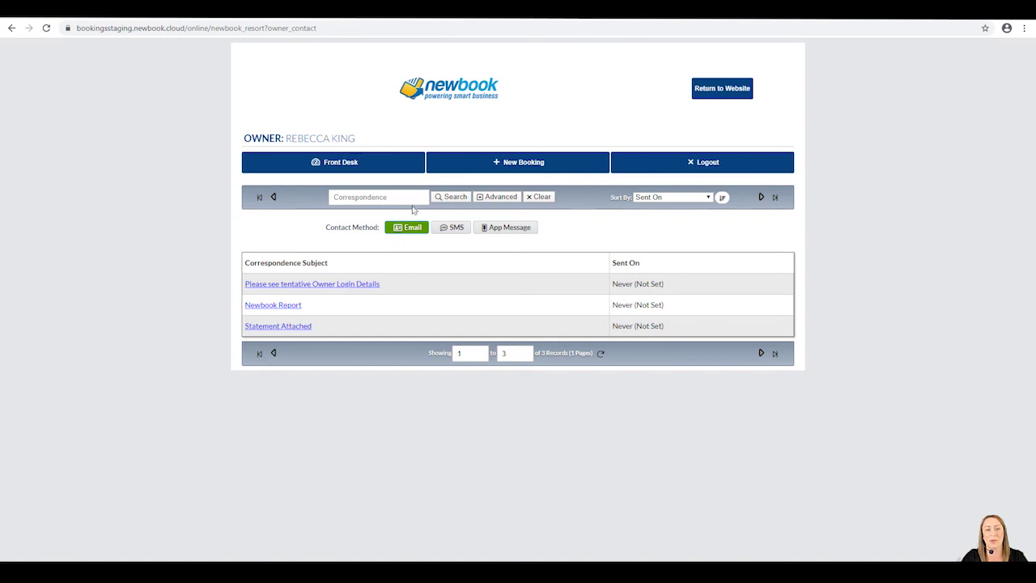
{"action": "left_click", "coordinate": [450, 231]}
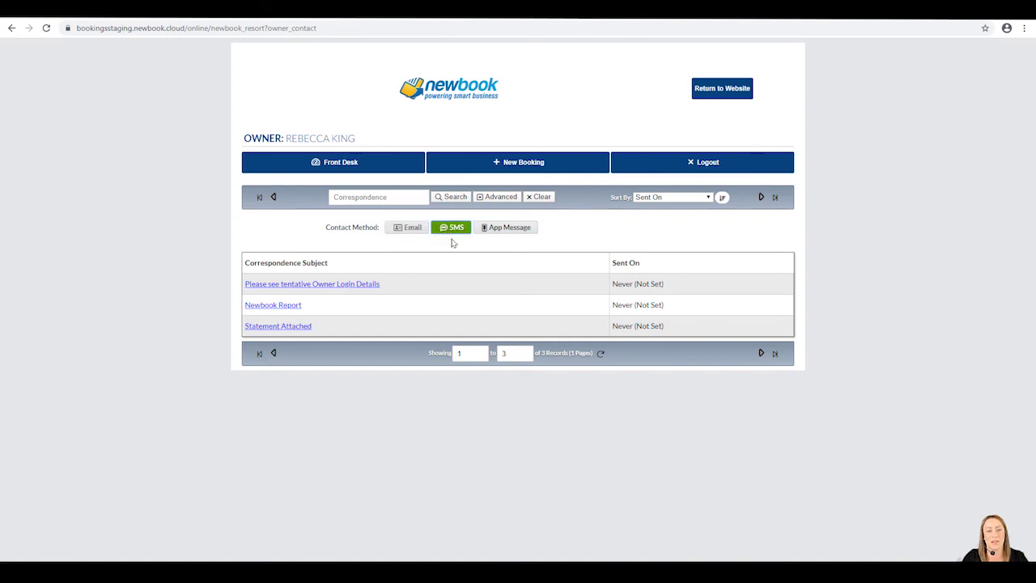
{"action": "left_click", "coordinate": [532, 231]}
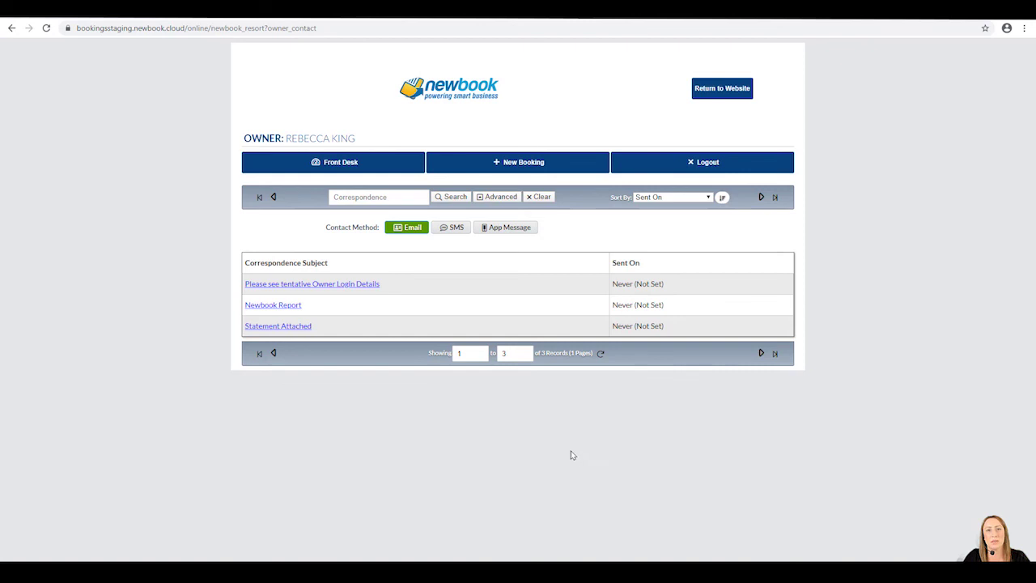
Start a new owner booking and book the Luxury Villa for 31 May–1 Jun 2020.
{"action": "left_click", "coordinate": [527, 165]}
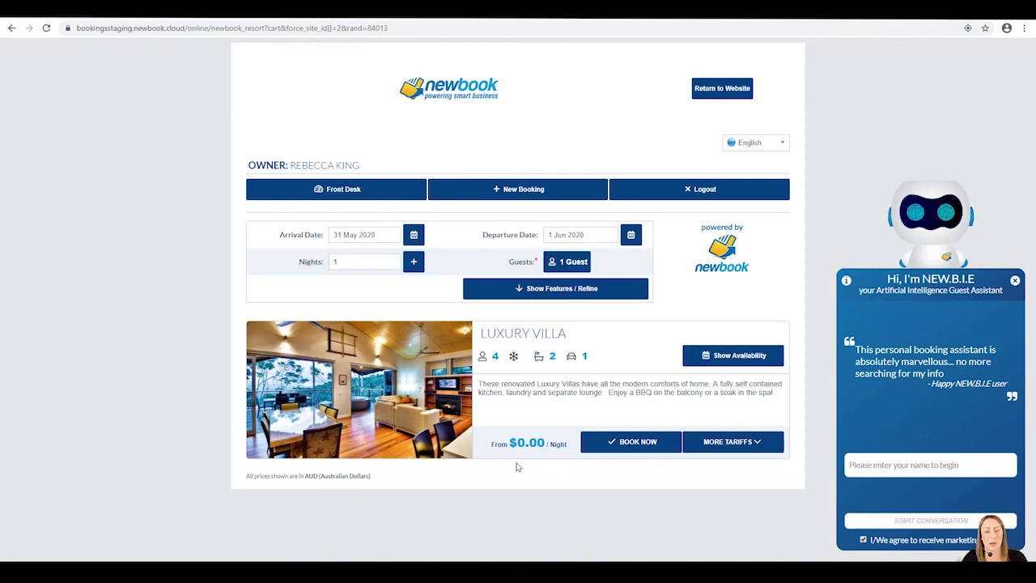
{"action": "left_click", "coordinate": [662, 446]}
{"action": "left_click_drag", "start_coordinate": [243, 265], "coordinate": [323, 273]}
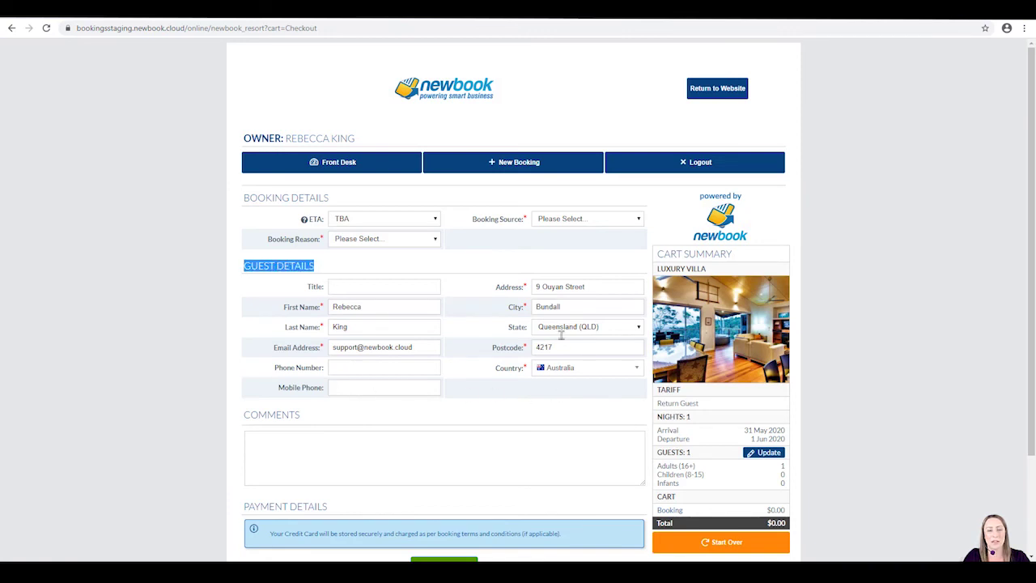
At checkout, add a booking comment and agree to the terms and conditions.
{"action": "scroll", "coordinate": [349, 326], "scroll_direction": "down", "scroll_amount": 2}
{"action": "left_click", "coordinate": [350, 328]}
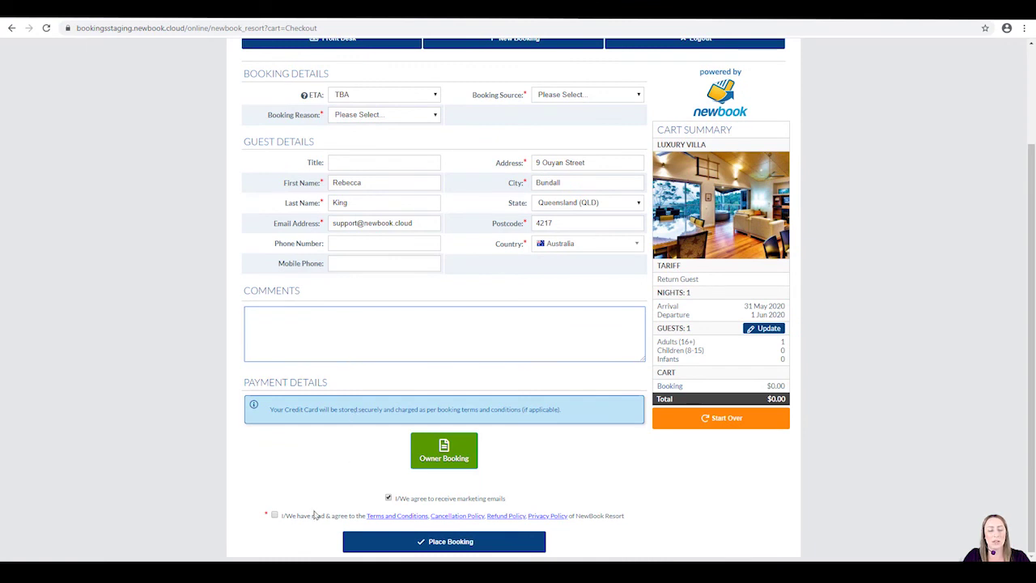
{"action": "left_click", "coordinate": [275, 516]}
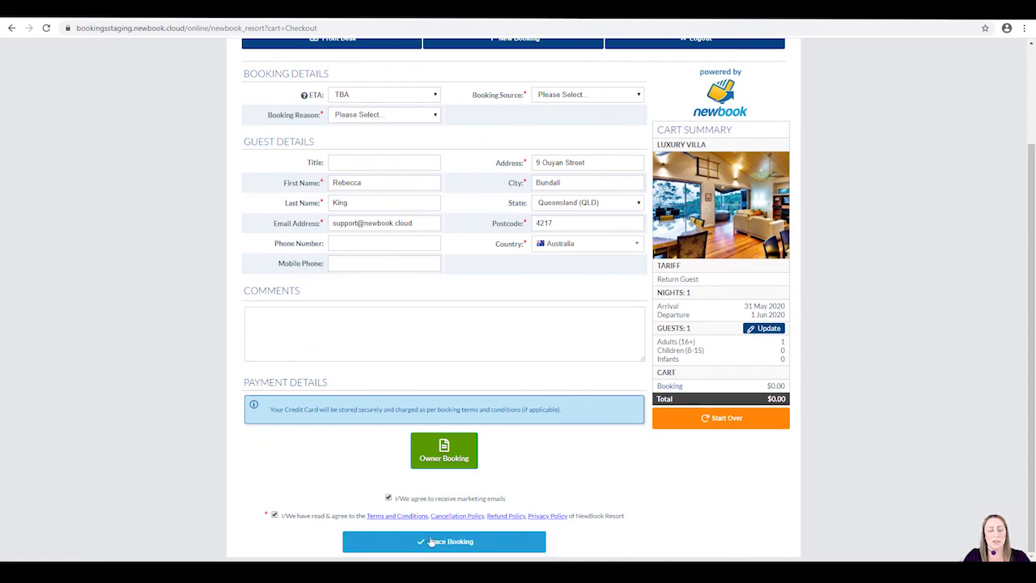